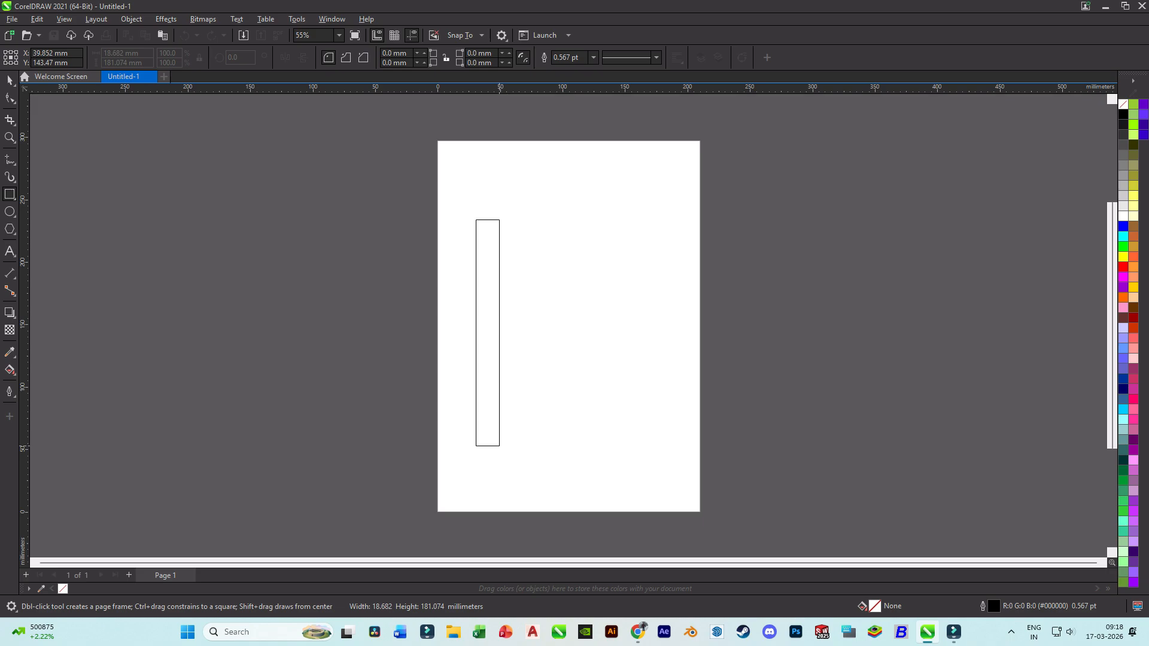
Draw a tall rectangle about 21 mm wide and 181 mm high, and duplicate it side by side into a row of five.
{"action": "left_click_drag", "start_coordinate": [499, 446], "coordinate": [502, 446]}
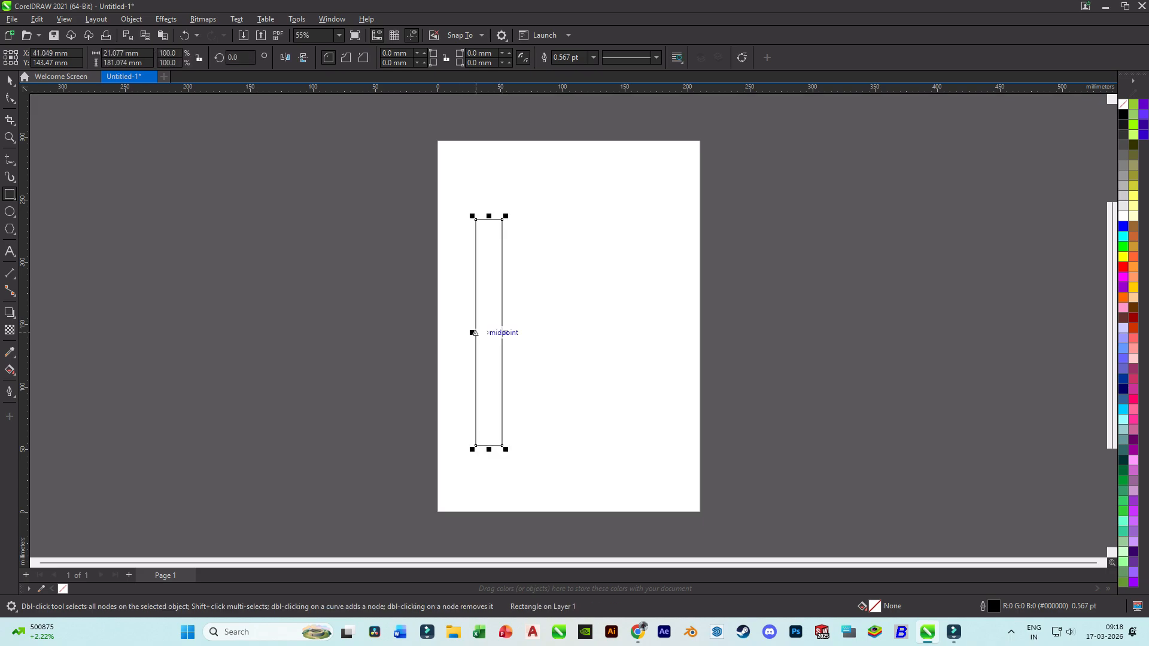
{"action": "left_click_drag", "start_coordinate": [475, 333], "coordinate": [529, 333]}
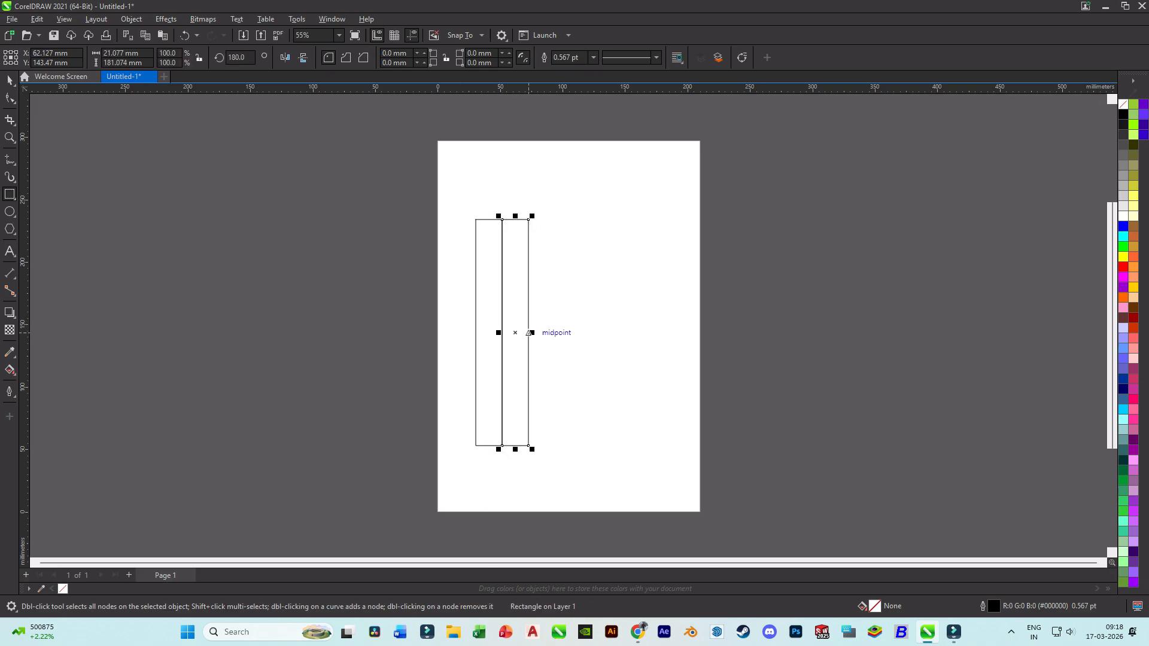
{"action": "key", "text": "ctrl+r"}
{"action": "key", "text": "ctrl+r"}
{"action": "key", "text": "ctrl+r"}
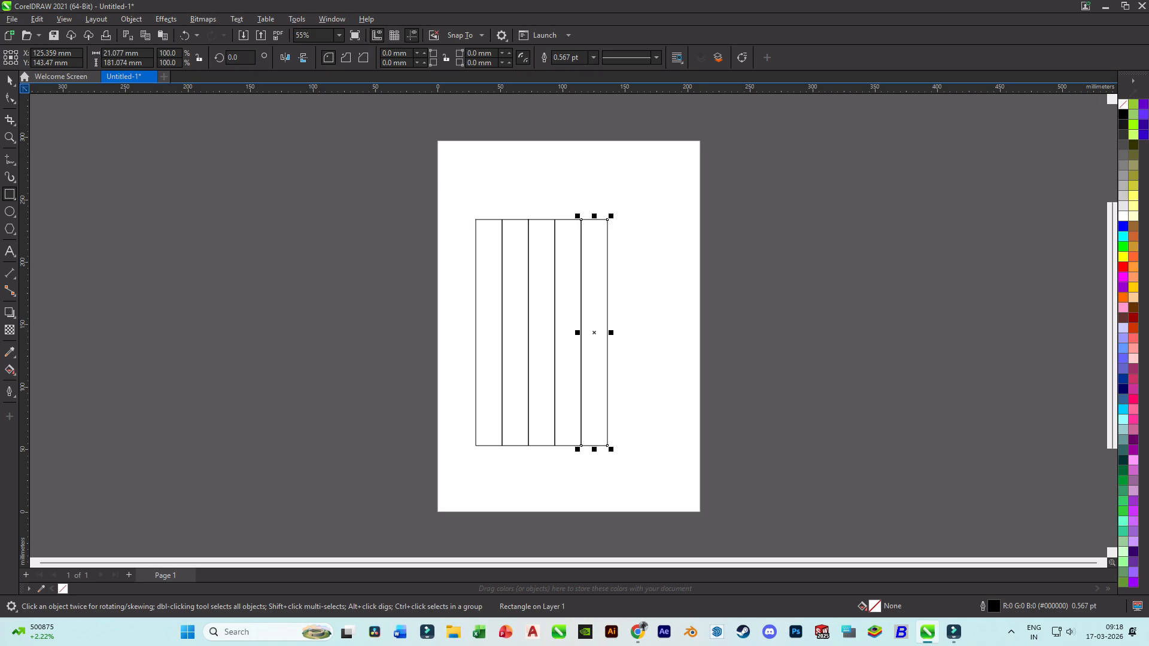
{"action": "left_click", "coordinate": [14, 85]}
{"action": "left_click", "coordinate": [357, 346]}
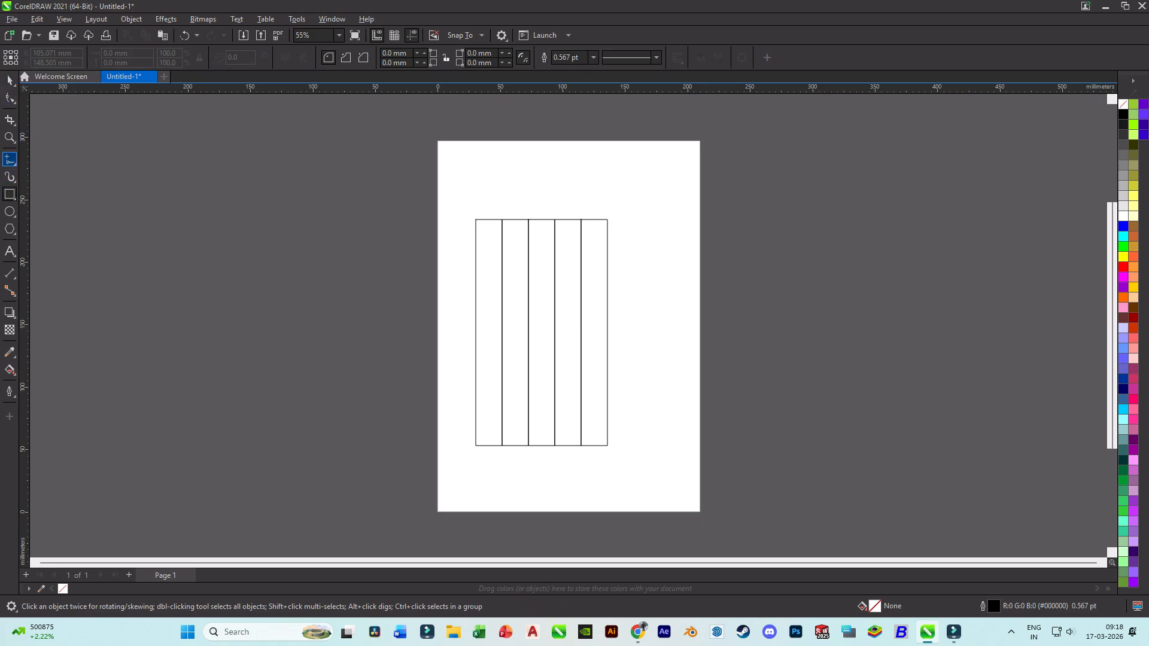
Move the whole row of five rectangles about 15 mm to the right on the page.
{"action": "left_click", "coordinate": [9, 80]}
{"action": "left_click_drag", "start_coordinate": [404, 215], "coordinate": [623, 467]}
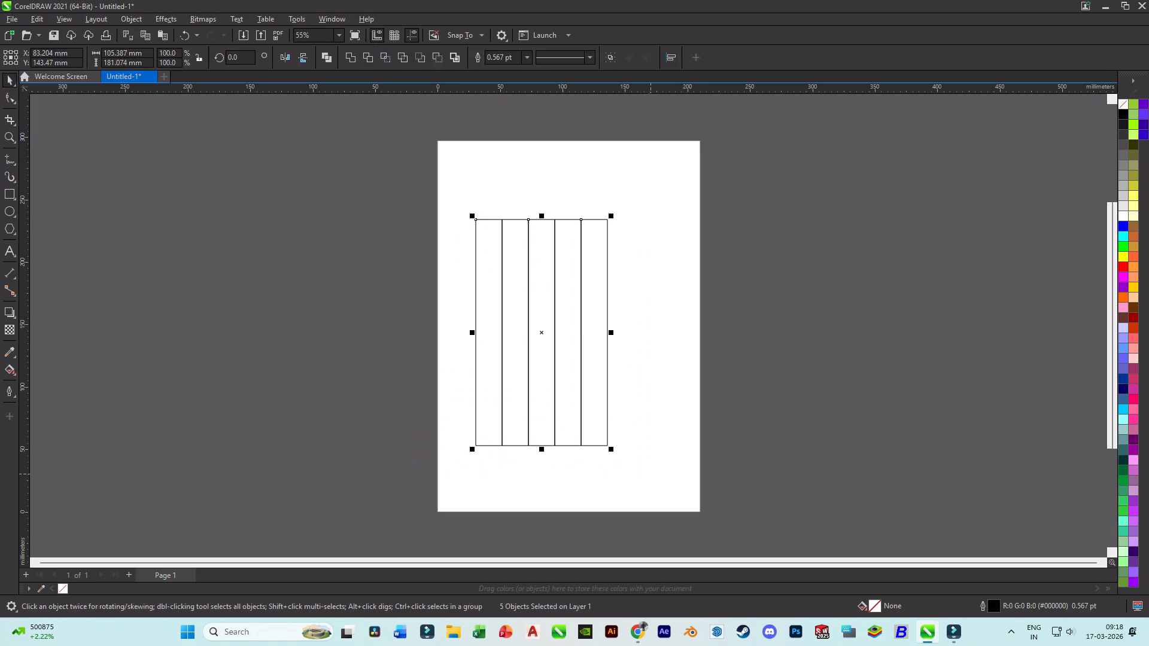
{"action": "left_click_drag", "start_coordinate": [581, 398], "coordinate": [600, 398]}
{"action": "left_click", "coordinate": [383, 335]}
Draw a 45-degree line spanning about 115 mm each way from the row's bottom midpoint, and mirror a copy to form a V.
{"action": "left_click", "coordinate": [10, 160]}
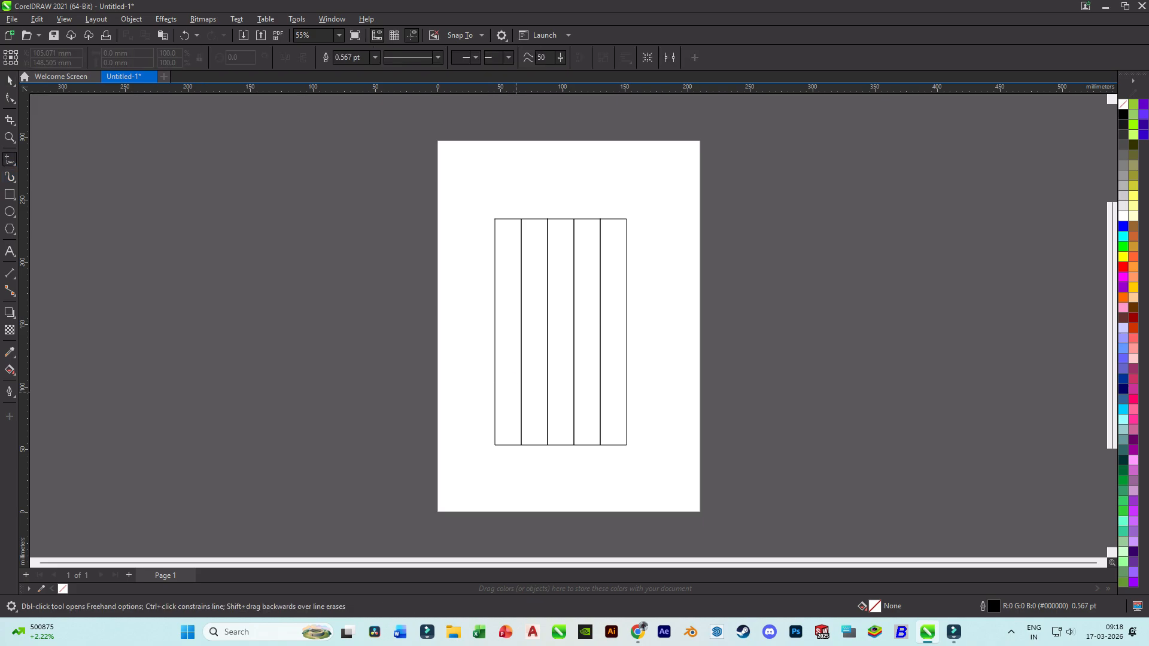
{"action": "left_click", "coordinate": [560, 446]}
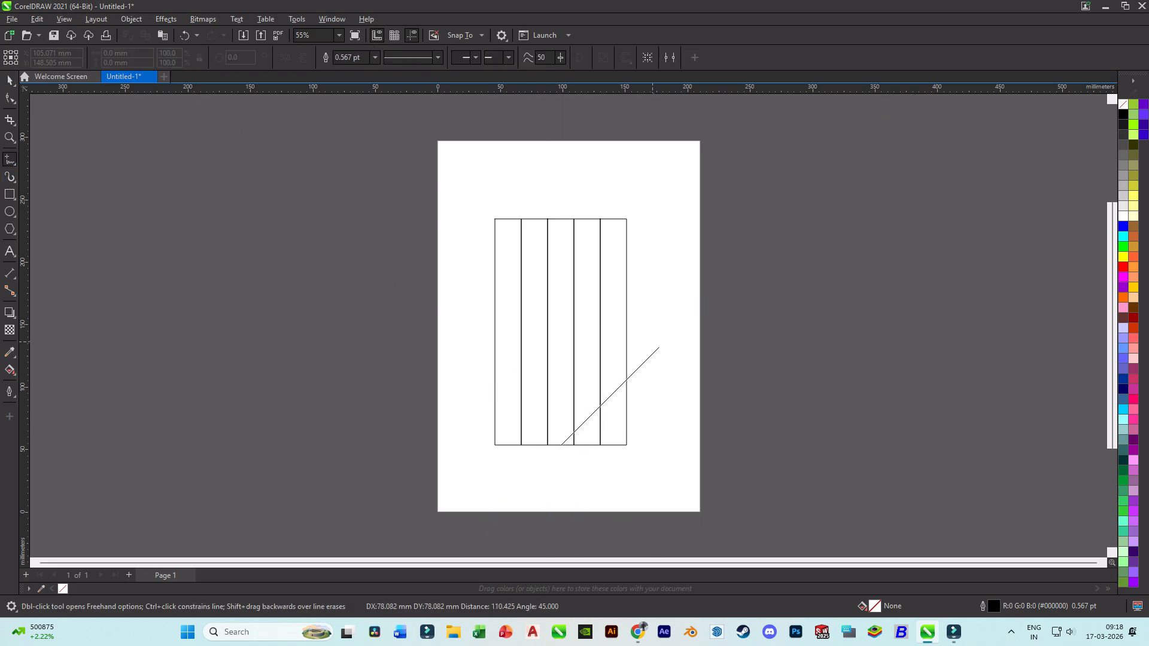
{"action": "left_click", "coordinate": [704, 301]}
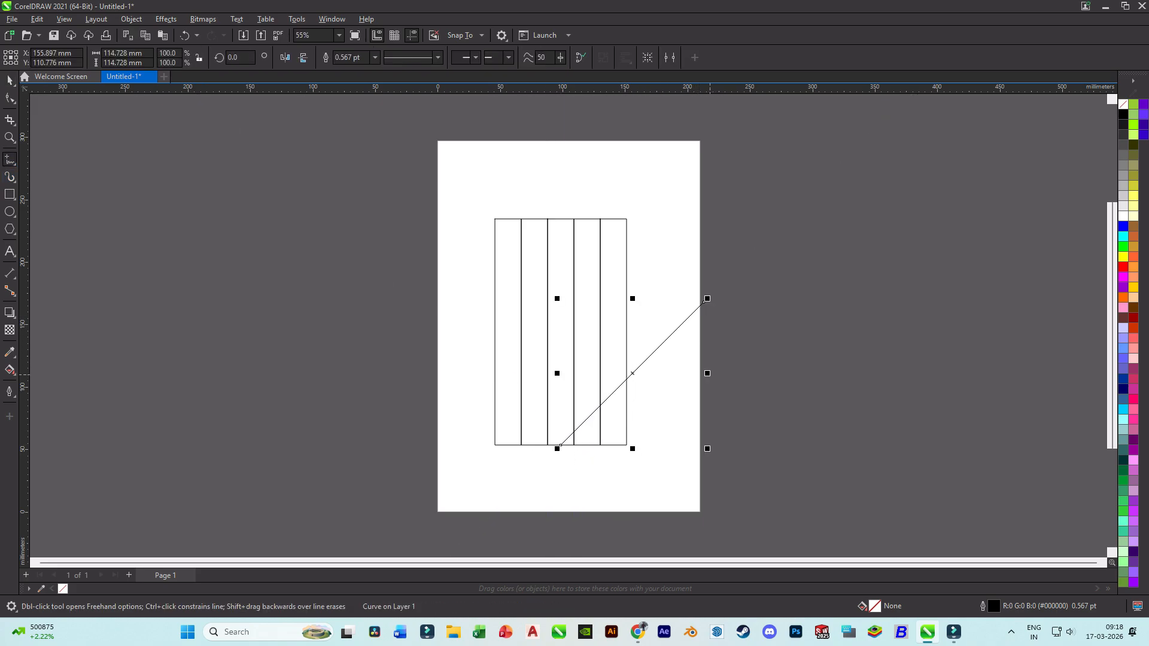
{"action": "left_click_drag", "start_coordinate": [707, 374], "coordinate": [516, 426]}
{"action": "right_click", "coordinate": [516, 426]}
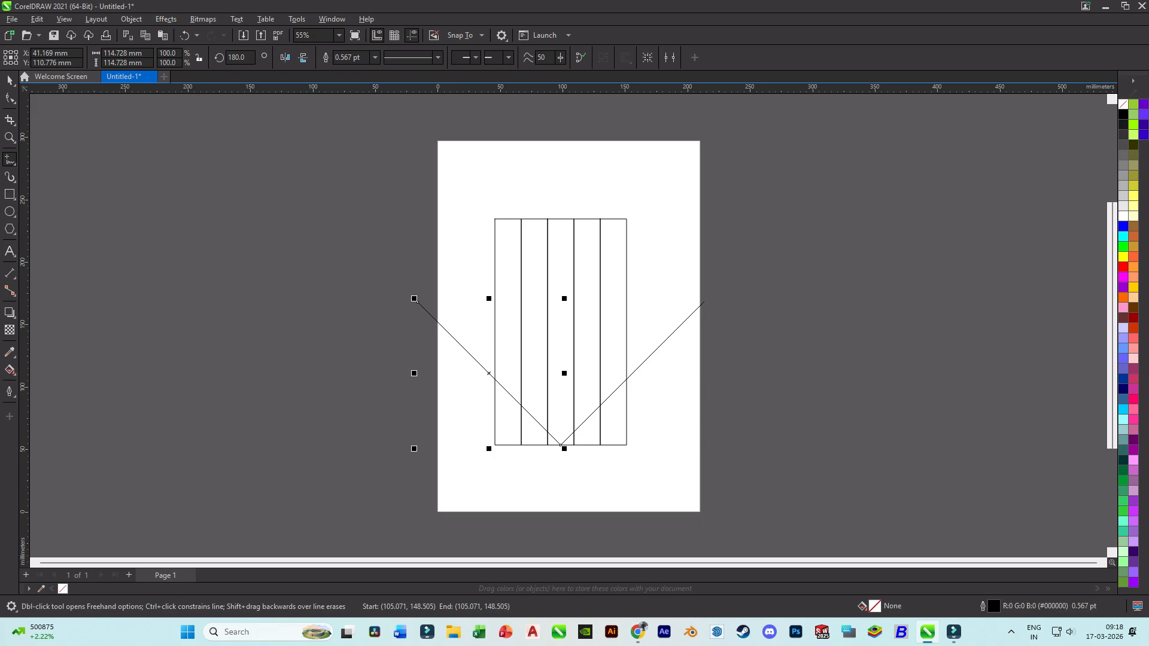
{"action": "left_click", "coordinate": [9, 81]}
{"action": "left_click", "coordinate": [106, 268]}
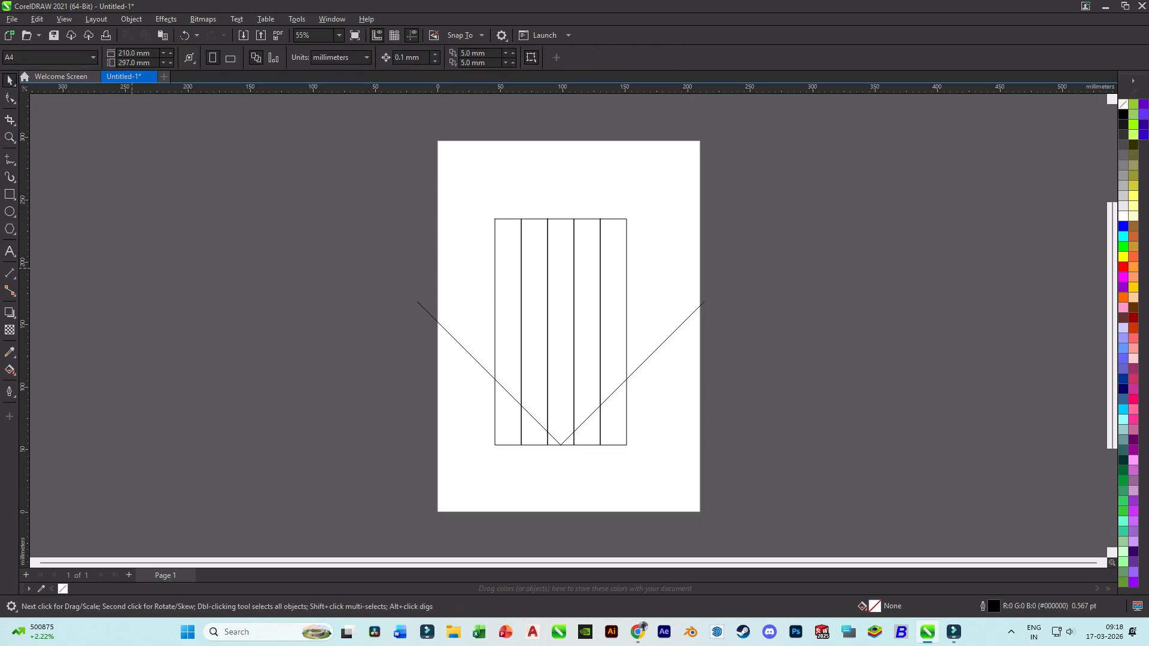
Rotate the middle rectangle to 270 degrees so that it lies horizontally across the row.
{"action": "left_click", "coordinate": [561, 332]}
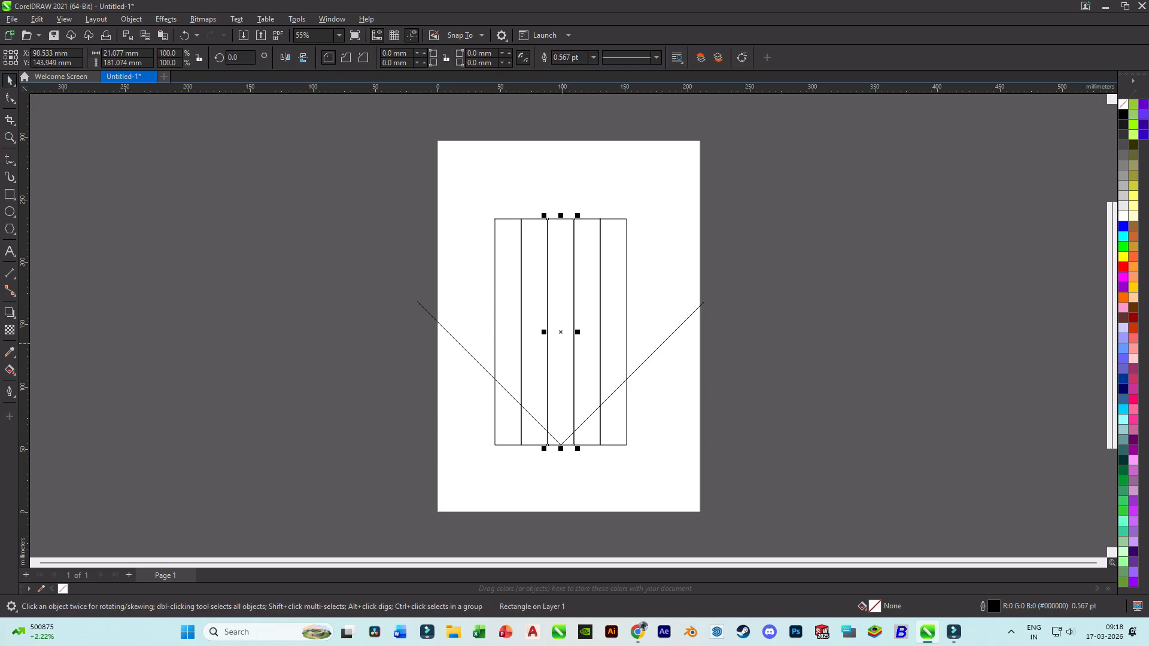
{"action": "left_click", "coordinate": [560, 332]}
{"action": "left_click_drag", "start_coordinate": [574, 219], "coordinate": [674, 345]}
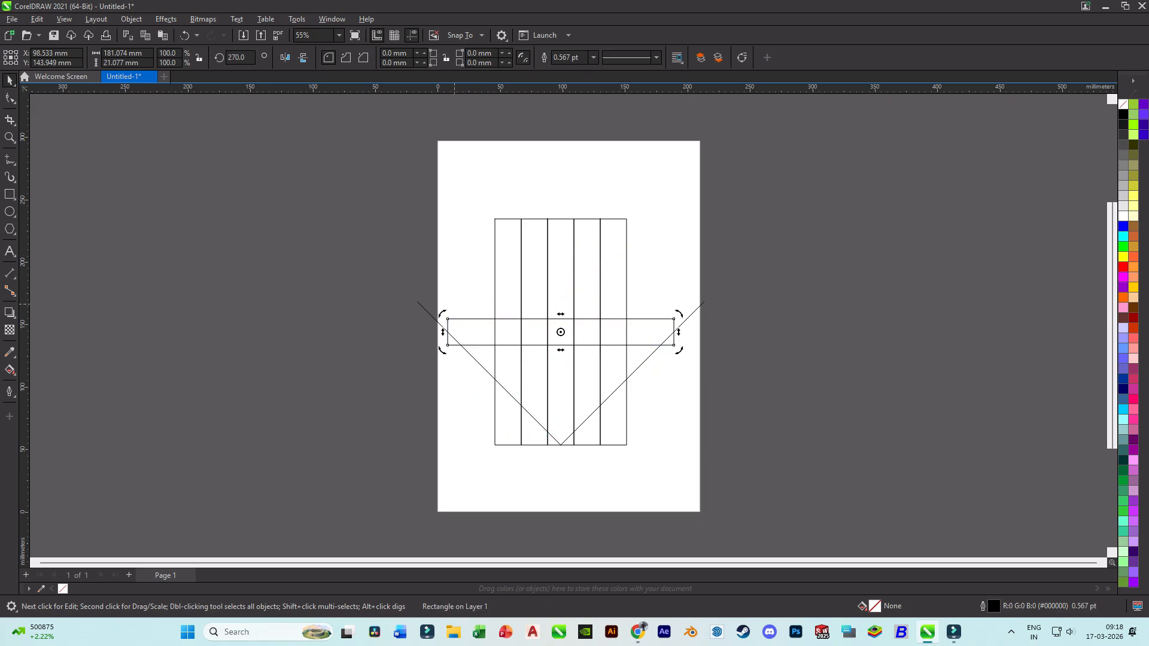
Nudge the horizontal rectangle down in small increments over the vertical columns.
{"action": "key", "text": "Down"}
{"action": "key", "text": "Down"}
{"action": "key", "text": "Down"}
{"action": "key", "text": "Down"}
{"action": "key", "text": "Down"}
{"action": "key", "text": "Down"}
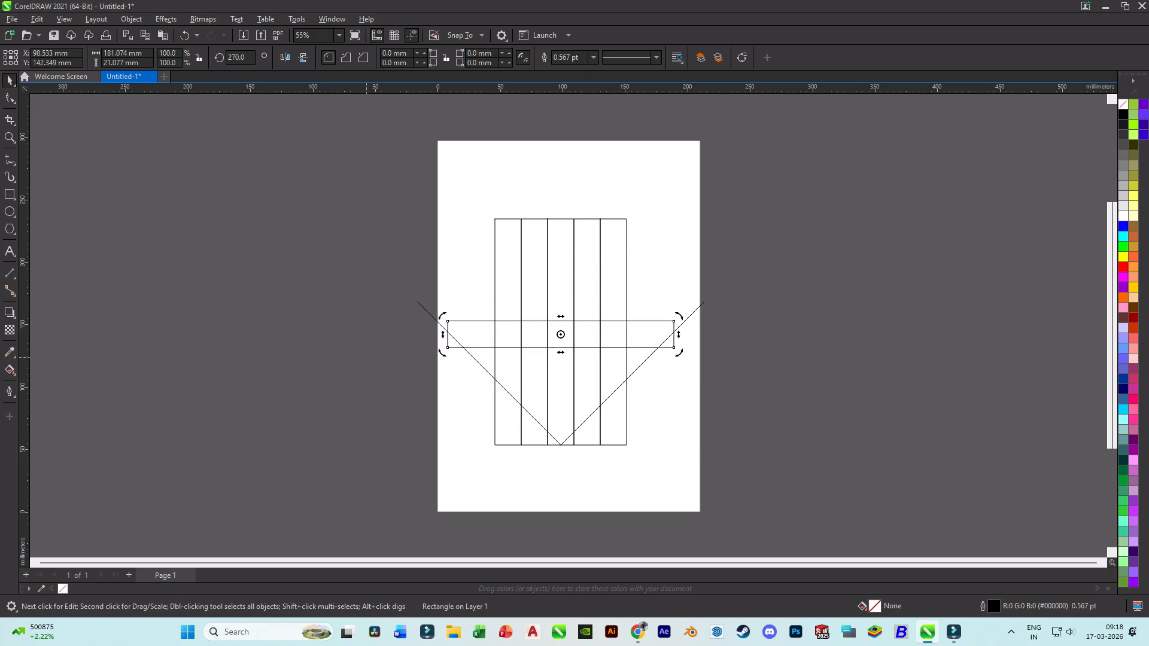
{"action": "left_click", "coordinate": [266, 369]}
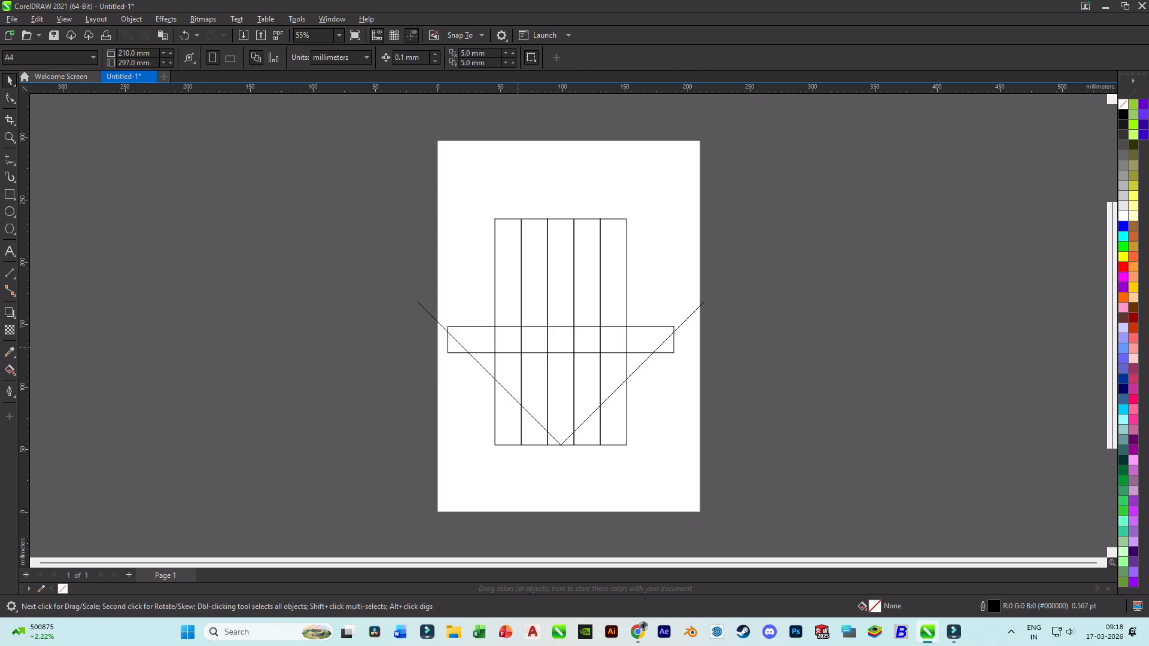
{"action": "left_click", "coordinate": [561, 341]}
{"action": "key", "text": "Down"}
{"action": "key", "text": "Down"}
{"action": "key", "text": "Down"}
{"action": "key", "text": "Down"}
{"action": "key", "text": "Down"}
{"action": "key", "text": "Down"}
{"action": "key", "text": "Down"}
{"action": "key", "text": "Down"}
{"action": "key", "text": "Down"}
{"action": "left_click_drag", "start_coordinate": [560, 341], "coordinate": [614, 275]}
{"action": "scroll", "coordinate": [561, 331], "scroll_direction": "left", "scroll_amount": 1}
{"action": "key", "text": "ctrl+z"}
{"action": "scroll", "coordinate": [572, 288], "scroll_direction": "up", "scroll_amount": 2}
{"action": "left_click", "coordinate": [574, 300]}
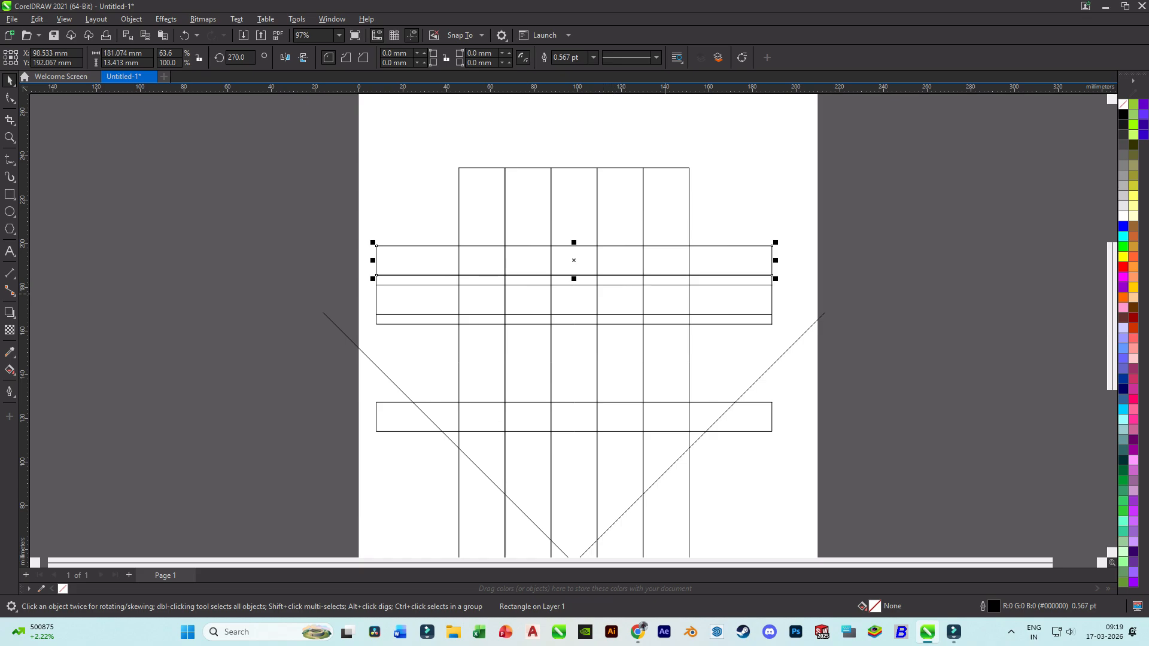
{"action": "left_click_drag", "start_coordinate": [773, 258], "coordinate": [773, 300]}
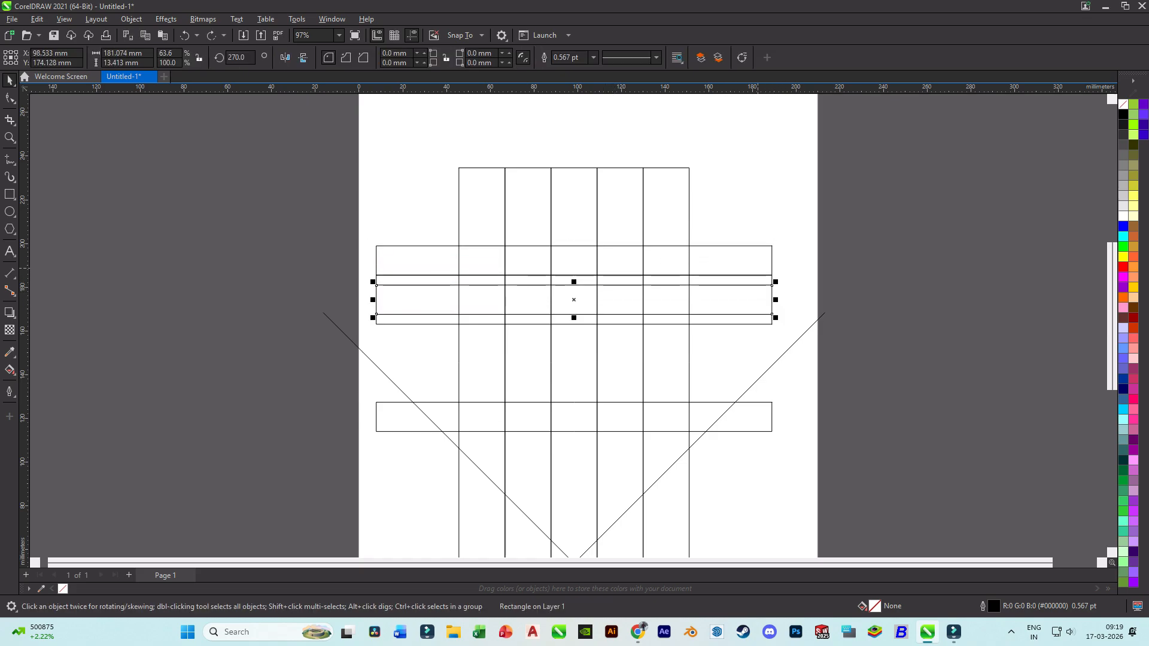
{"action": "key", "text": "ctrl+z"}
Add a mirrored copy of the outermost vertical rectangle at each end of the row, making seven columns.
{"action": "left_click", "coordinate": [690, 328]}
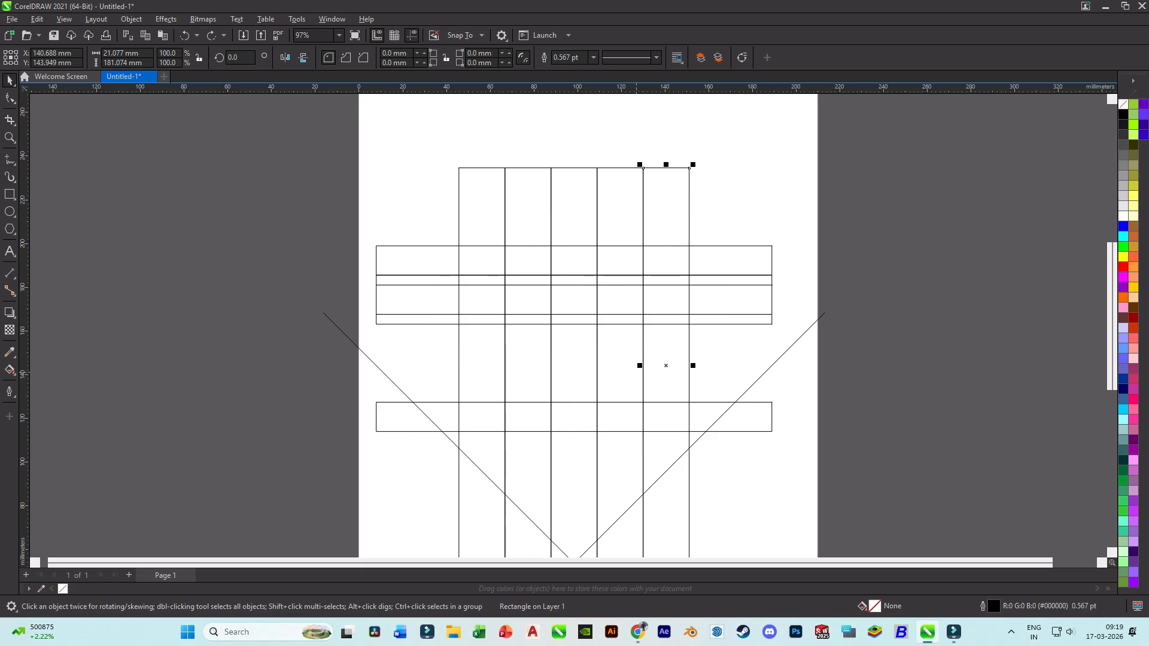
{"action": "left_click_drag", "start_coordinate": [642, 365], "coordinate": [718, 365]}
{"action": "right_click", "coordinate": [718, 365]}
{"action": "left_click", "coordinate": [459, 359]}
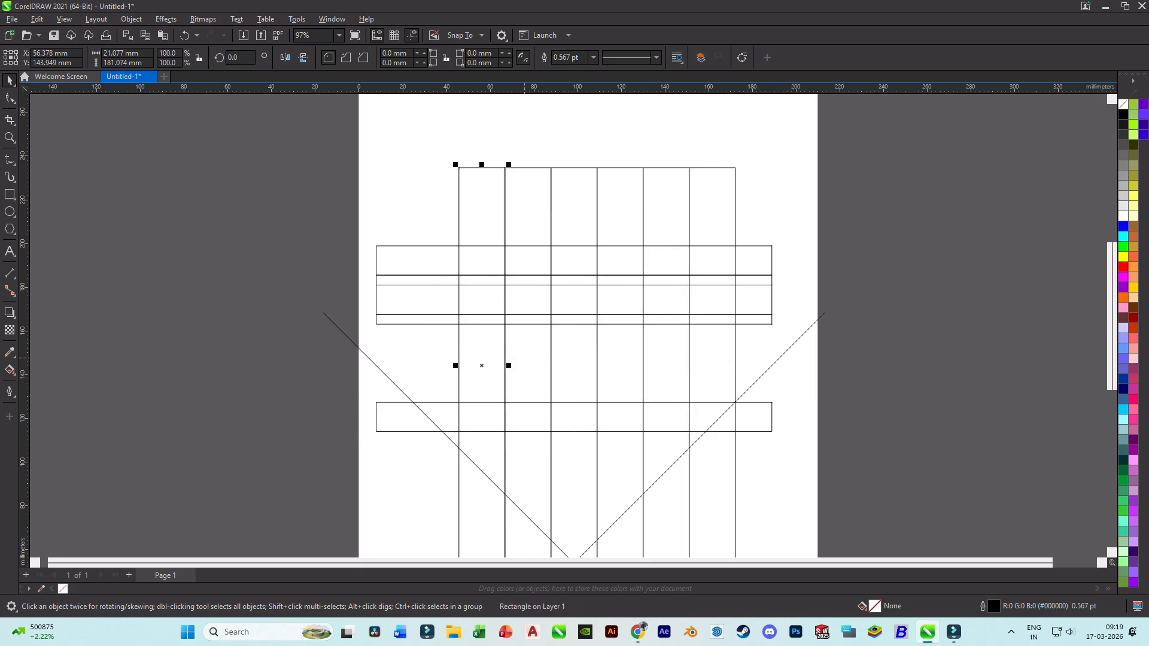
{"action": "left_click_drag", "start_coordinate": [510, 365], "coordinate": [435, 366]}
{"action": "right_click", "coordinate": [436, 366]}
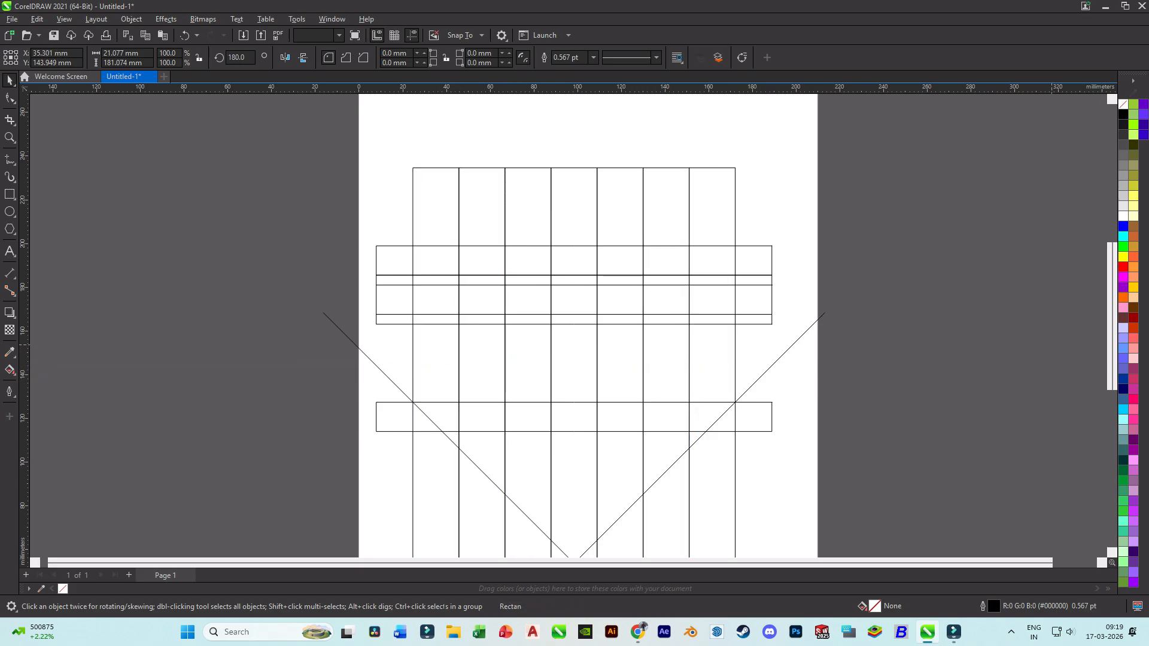
{"action": "left_click", "coordinate": [35, 453]}
Use Virtual Segment Delete to remove all vertical segments inside the top bar and the inner ones inside the second bar.
{"action": "left_click", "coordinate": [10, 120]}
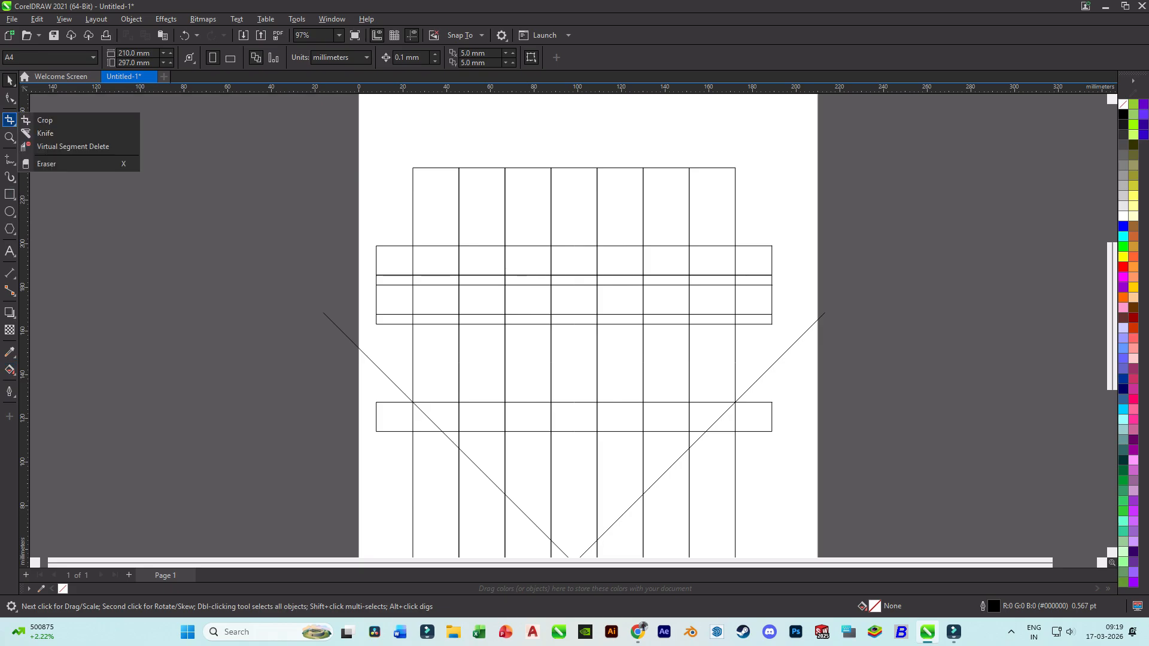
{"action": "left_click", "coordinate": [48, 147]}
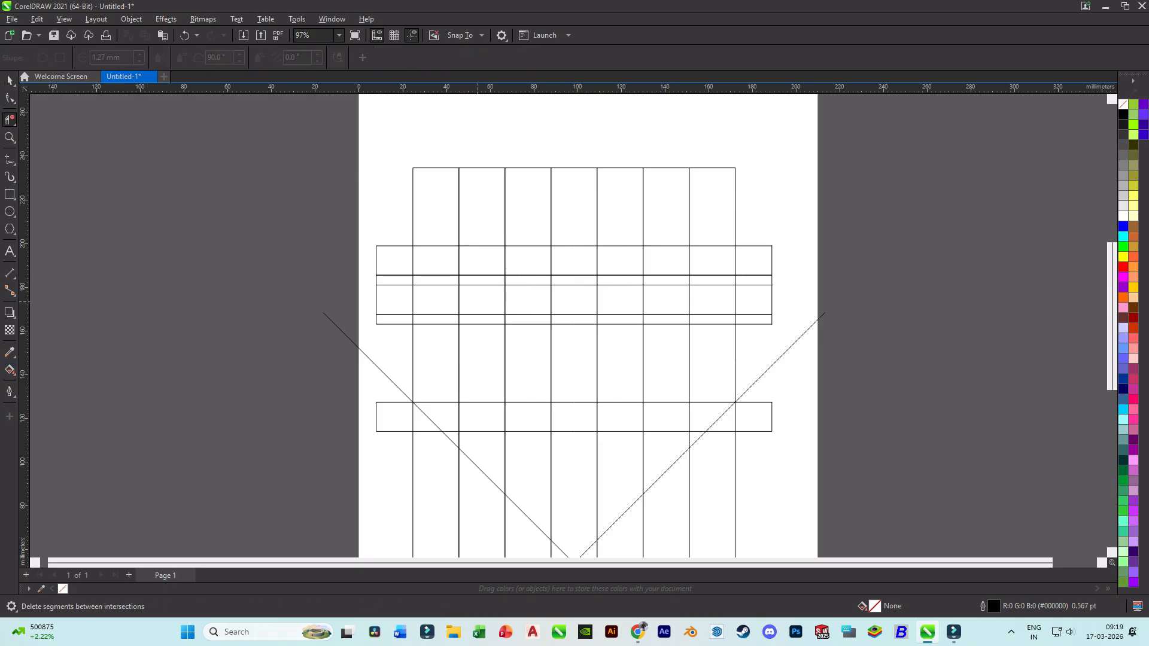
{"action": "scroll", "coordinate": [481, 306], "scroll_direction": "up", "scroll_amount": 2}
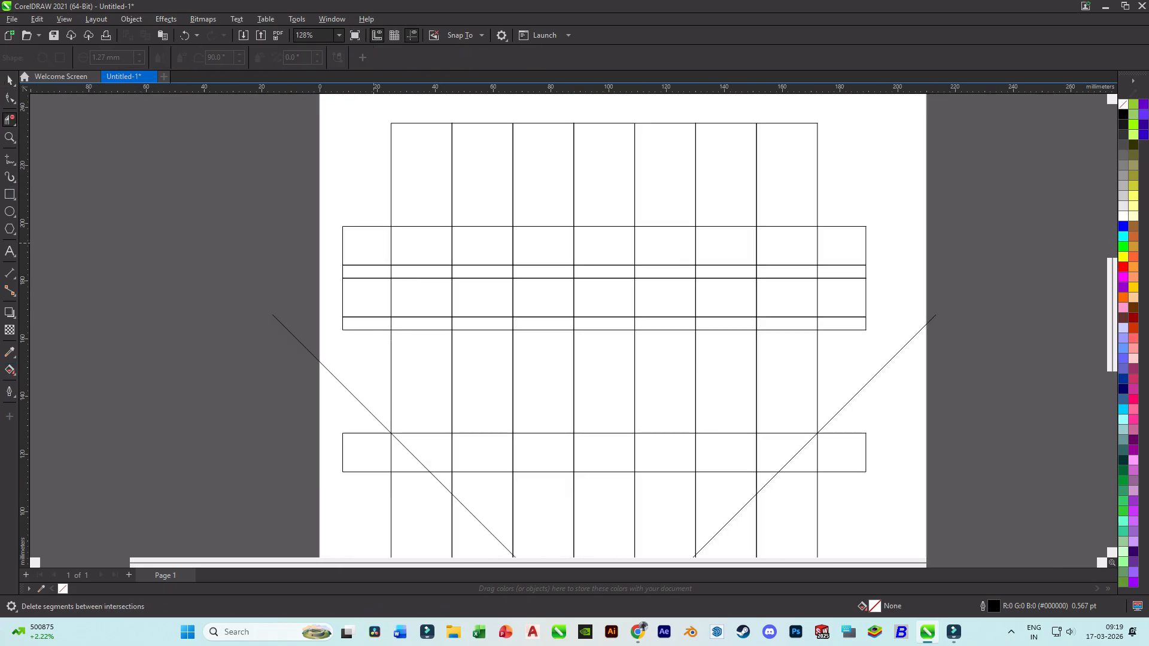
{"action": "left_click_drag", "start_coordinate": [372, 243], "coordinate": [844, 243]}
{"action": "mouse_move", "coordinate": [424, 301]}
{"action": "left_mouse_down"}
{"action": "mouse_move", "coordinate": [818, 307]}
{"action": "mouse_move", "coordinate": [778, 301]}
{"action": "left_mouse_up"}
{"action": "scroll", "coordinate": [629, 257], "scroll_direction": "down", "scroll_amount": 3}
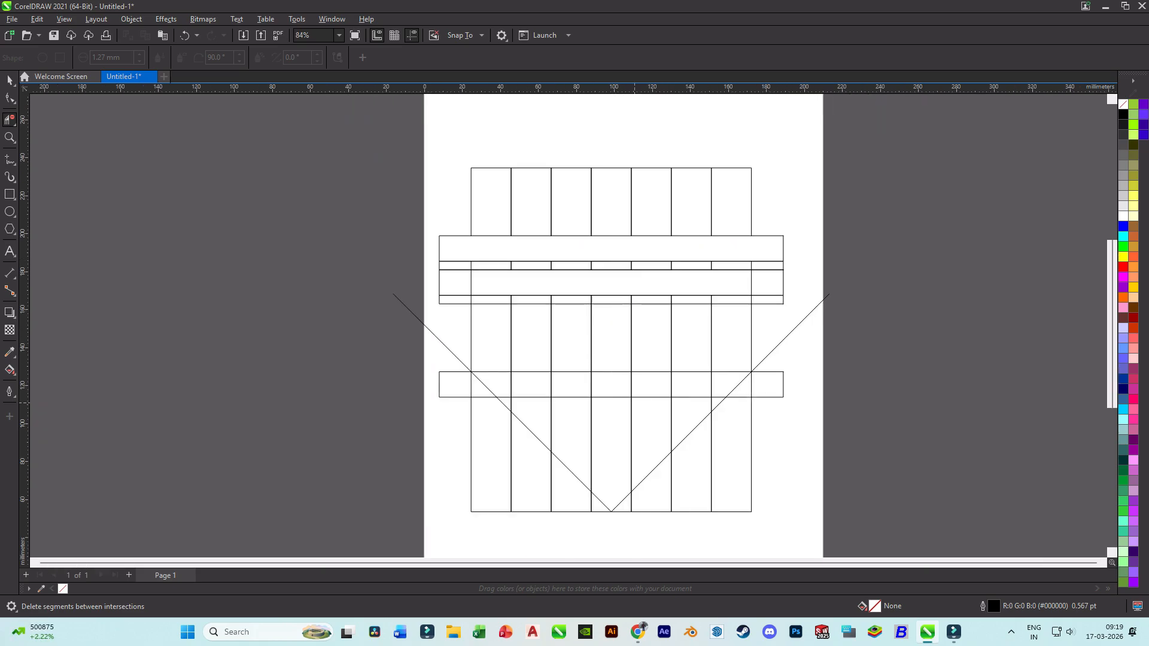
Delete the lowest bar's horizontal segments where it crosses the second and sixth columns.
{"action": "scroll", "coordinate": [590, 424], "scroll_direction": "up", "scroll_amount": 2}
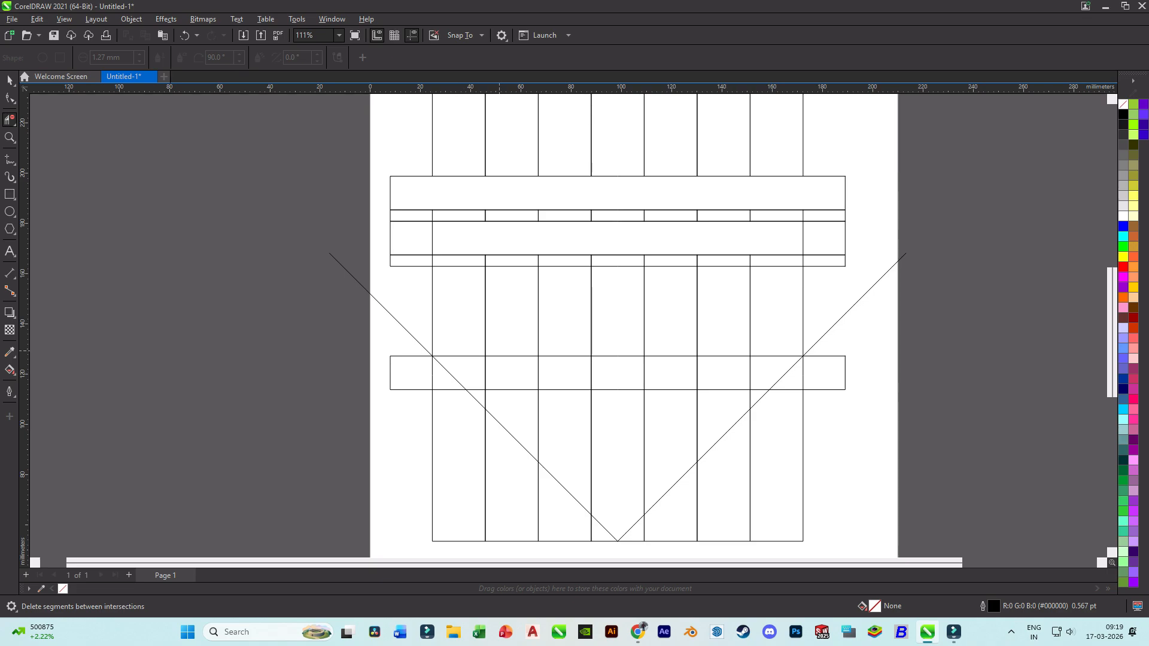
{"action": "left_click_drag", "start_coordinate": [508, 347], "coordinate": [508, 389]}
{"action": "left_click_drag", "start_coordinate": [720, 371], "coordinate": [721, 372]}
Smart Fill both upper bars, the second and sixth columns and the two parts of the middle column down to the V in red.
{"action": "left_click", "coordinate": [10, 370]}
{"action": "left_click", "coordinate": [45, 383]}
{"action": "left_click", "coordinate": [512, 323]}
{"action": "left_click", "coordinate": [622, 335]}
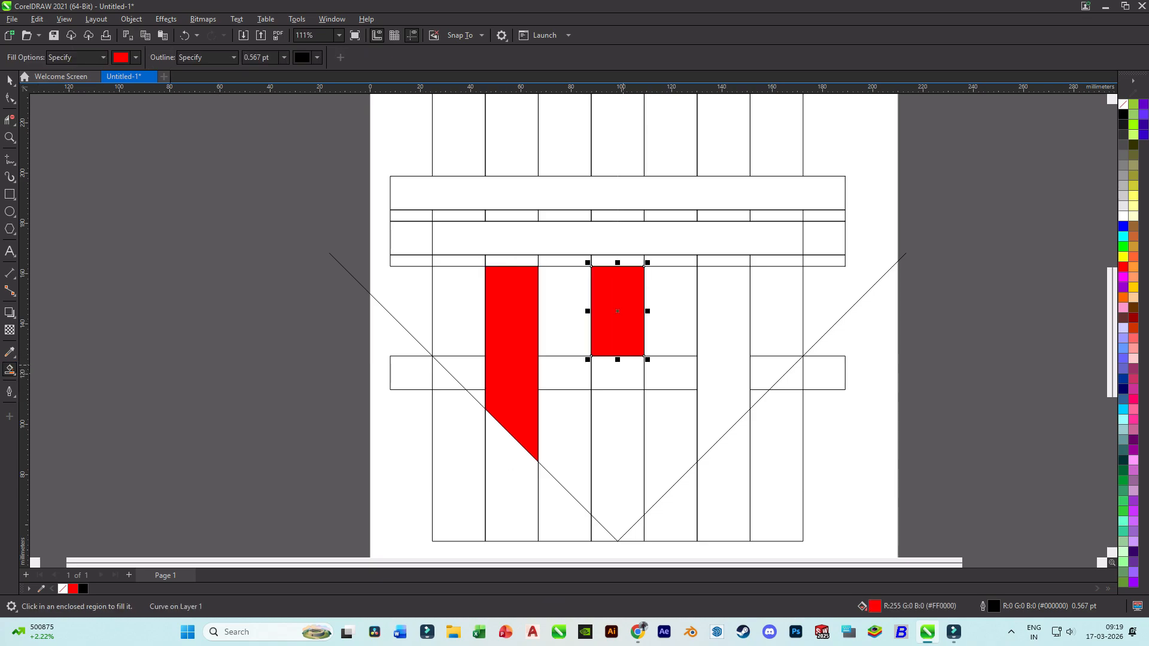
{"action": "left_click", "coordinate": [617, 431]}
{"action": "left_click", "coordinate": [721, 359]}
{"action": "left_click", "coordinate": [698, 238]}
{"action": "left_click", "coordinate": [694, 192]}
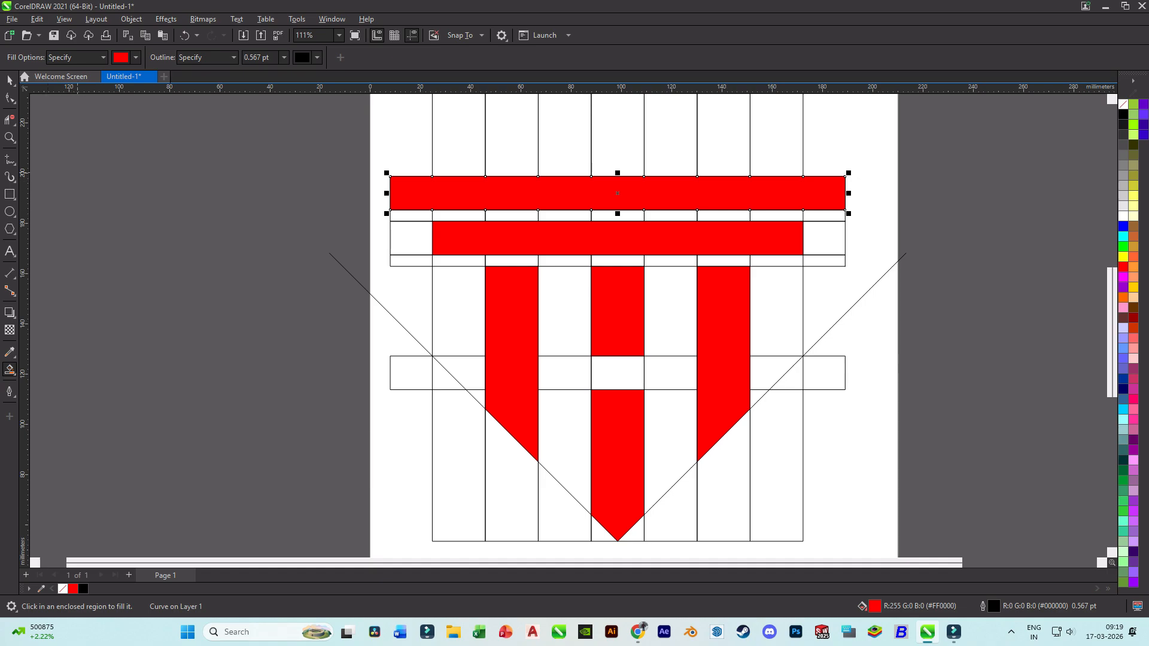
Delete the leftmost vertical construction rectangle and the unfilled horizontal bar outlines behind the red shapes.
{"action": "left_click", "coordinate": [10, 80]}
{"action": "left_click", "coordinate": [433, 311]}
{"action": "key", "text": "Delete"}
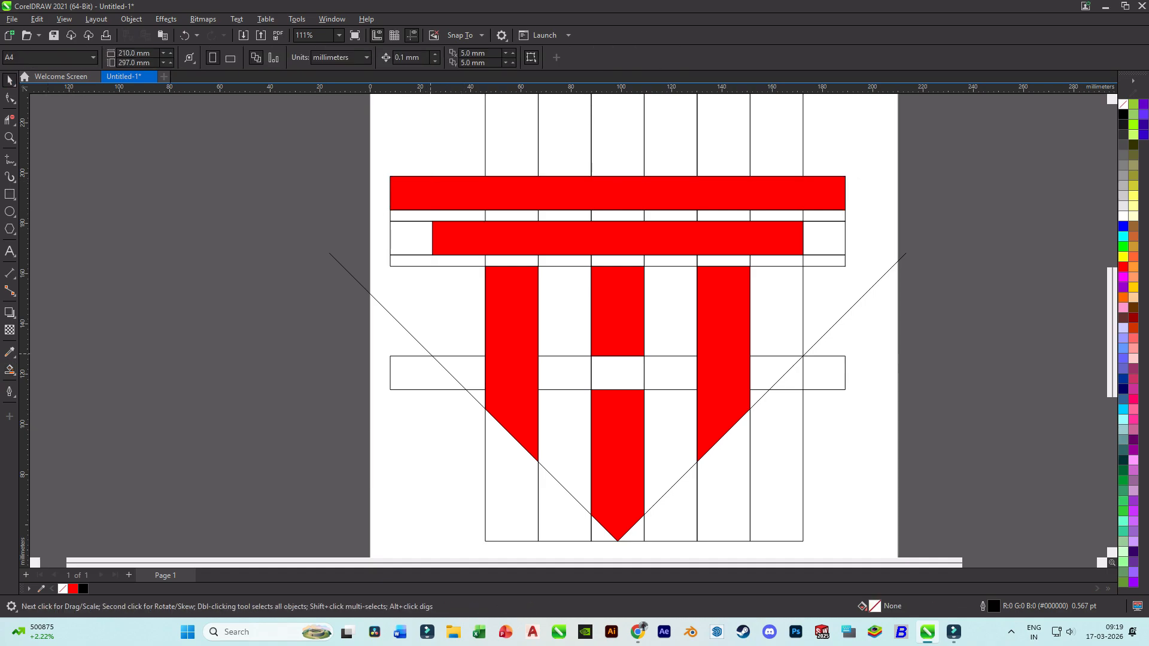
{"action": "left_click", "coordinate": [408, 356]}
{"action": "key", "text": "Delete"}
{"action": "left_click", "coordinate": [408, 255]}
{"action": "key", "text": "Delete"}
{"action": "left_click", "coordinate": [409, 256]}
{"action": "key", "text": "Delete"}
{"action": "left_click", "coordinate": [409, 222]}
{"action": "key", "text": "Delete"}
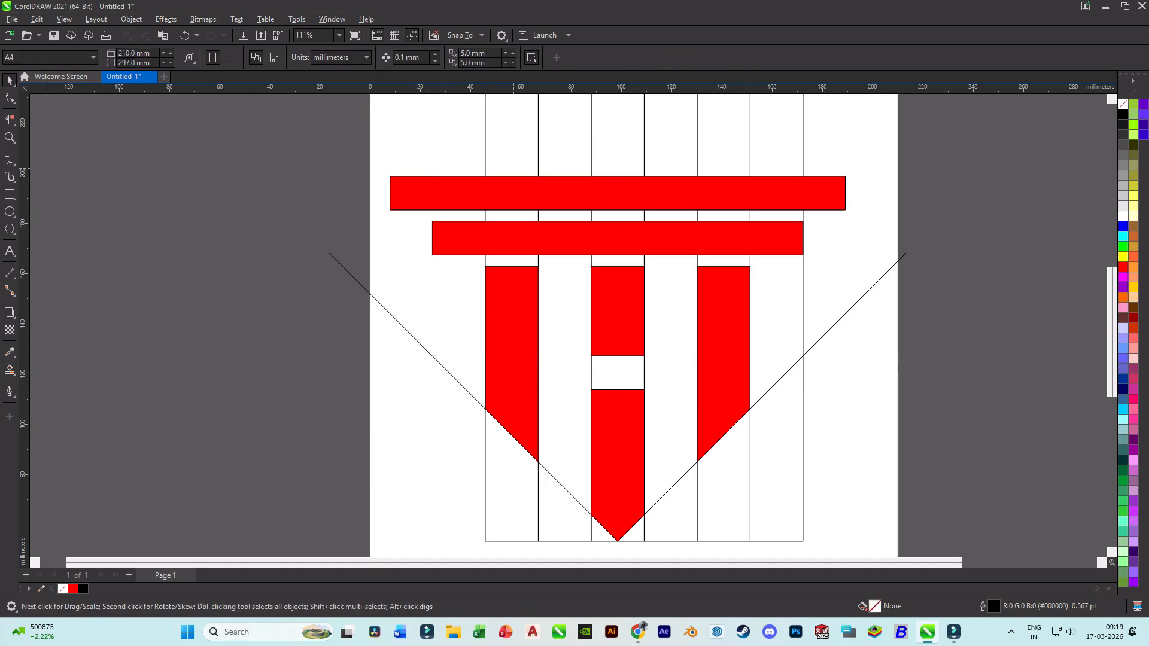
Delete the vertical construction rectangles from the second to the sixth column behind the red shapes.
{"action": "left_click", "coordinate": [485, 157]}
{"action": "key", "text": "Delete"}
{"action": "left_click", "coordinate": [591, 151]}
{"action": "key", "text": "Delete"}
{"action": "left_click", "coordinate": [644, 149]}
{"action": "key", "text": "Delete"}
{"action": "left_click", "coordinate": [697, 147]}
{"action": "key", "text": "Delete"}
{"action": "left_click", "coordinate": [644, 144]}
{"action": "key", "text": "Delete"}
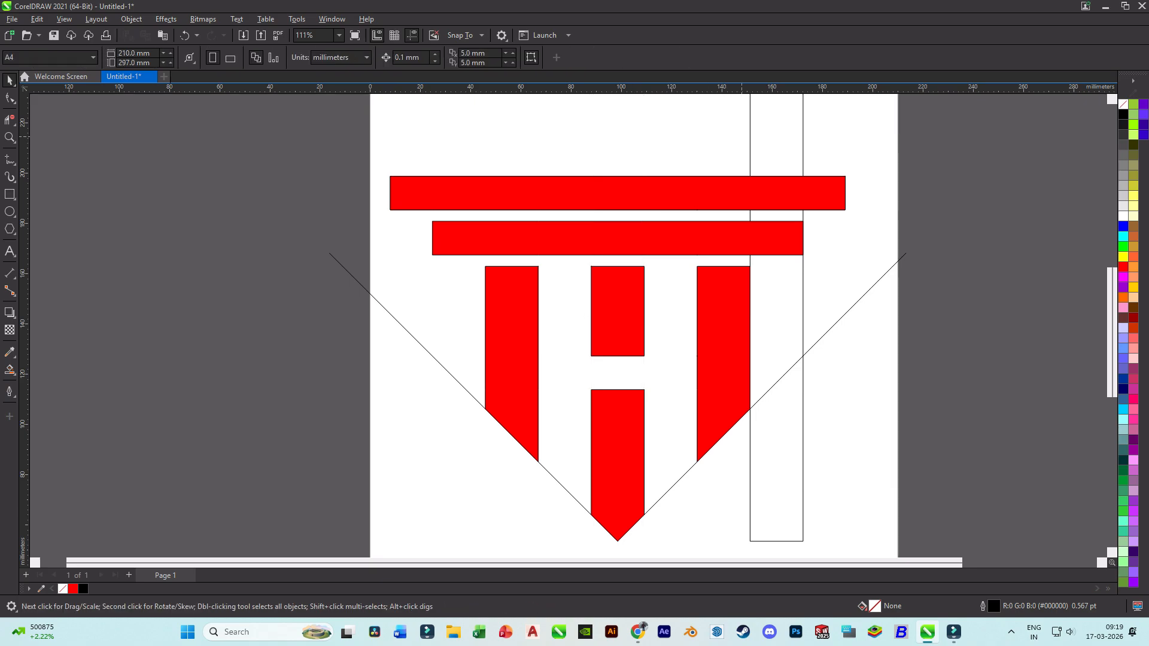
Delete the remaining rightmost rectangle and both diagonal construction lines, leaving only the red logo shapes.
{"action": "left_click", "coordinate": [802, 358]}
{"action": "key", "text": "Delete"}
{"action": "left_click", "coordinate": [798, 361]}
{"action": "key", "text": "Delete"}
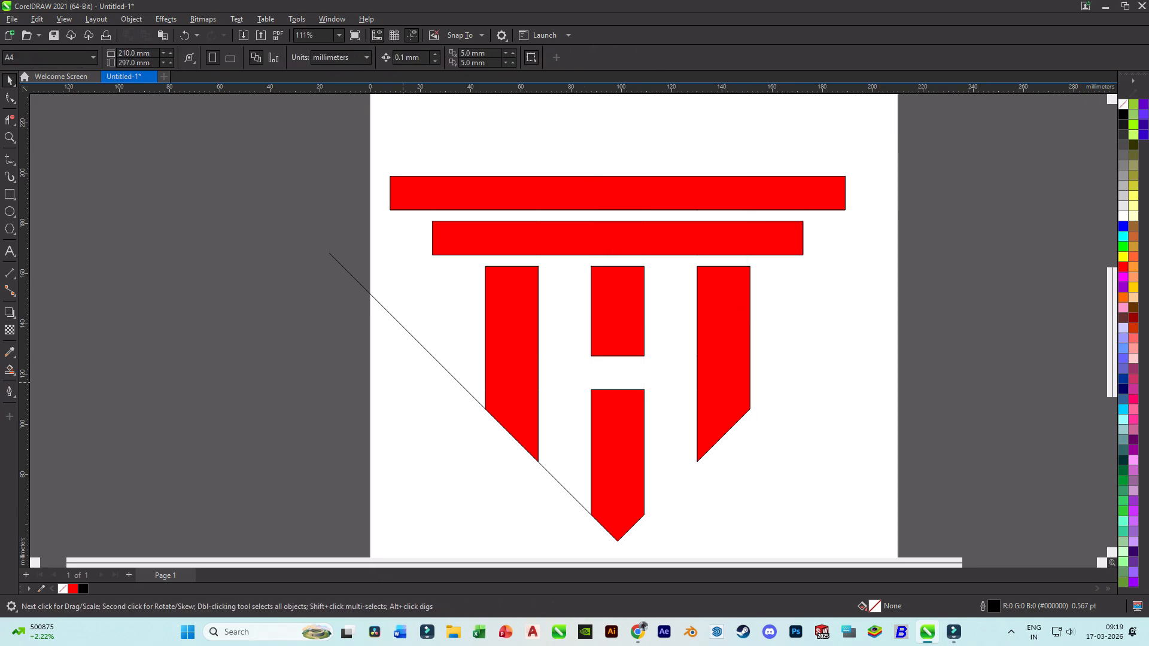
{"action": "left_click", "coordinate": [436, 362]}
{"action": "key", "text": "Delete"}
{"action": "scroll", "coordinate": [537, 358], "scroll_direction": "down", "scroll_amount": 2}
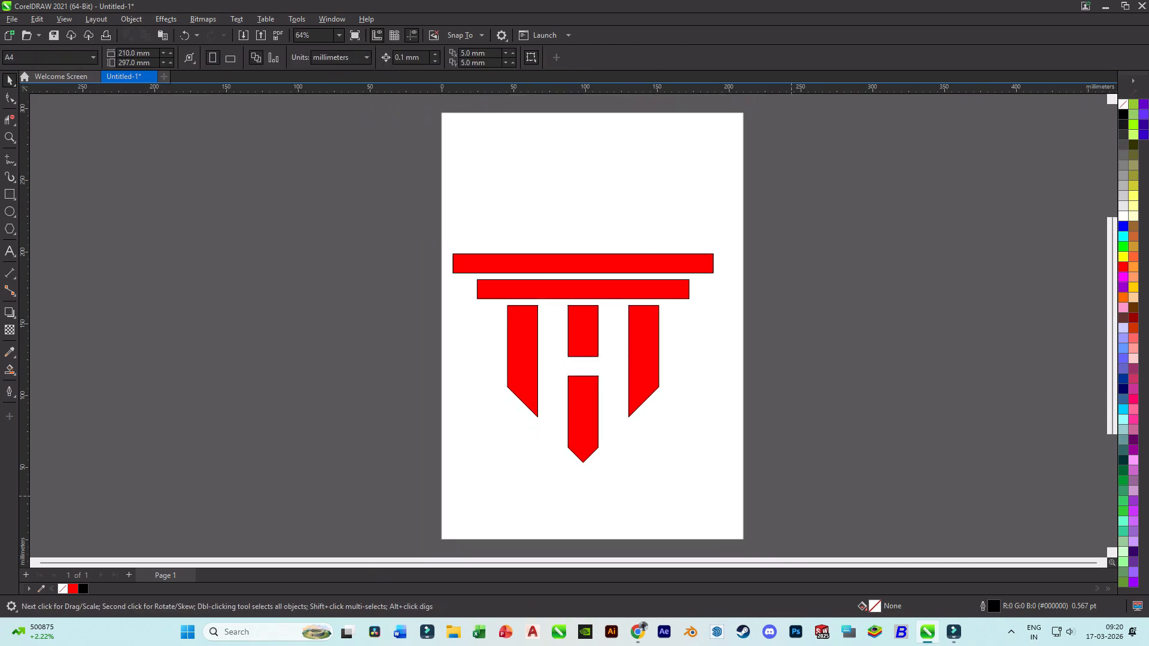
Try resizing the whole logo to about 137 mm wide and 182 mm high, and undo both changes.
{"action": "left_click_drag", "start_coordinate": [791, 496], "coordinate": [384, 169]}
{"action": "left_click_drag", "start_coordinate": [718, 358], "coordinate": [686, 358]}
{"action": "left_click_drag", "start_coordinate": [582, 466], "coordinate": [582, 488]}
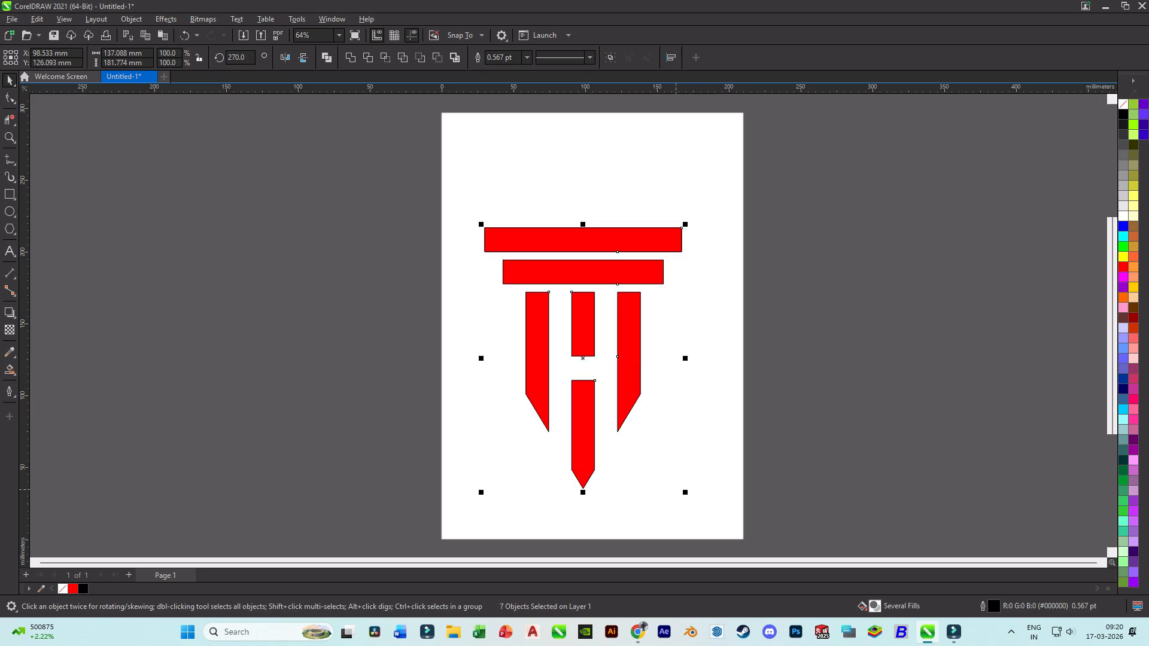
{"action": "key", "text": "Escape"}
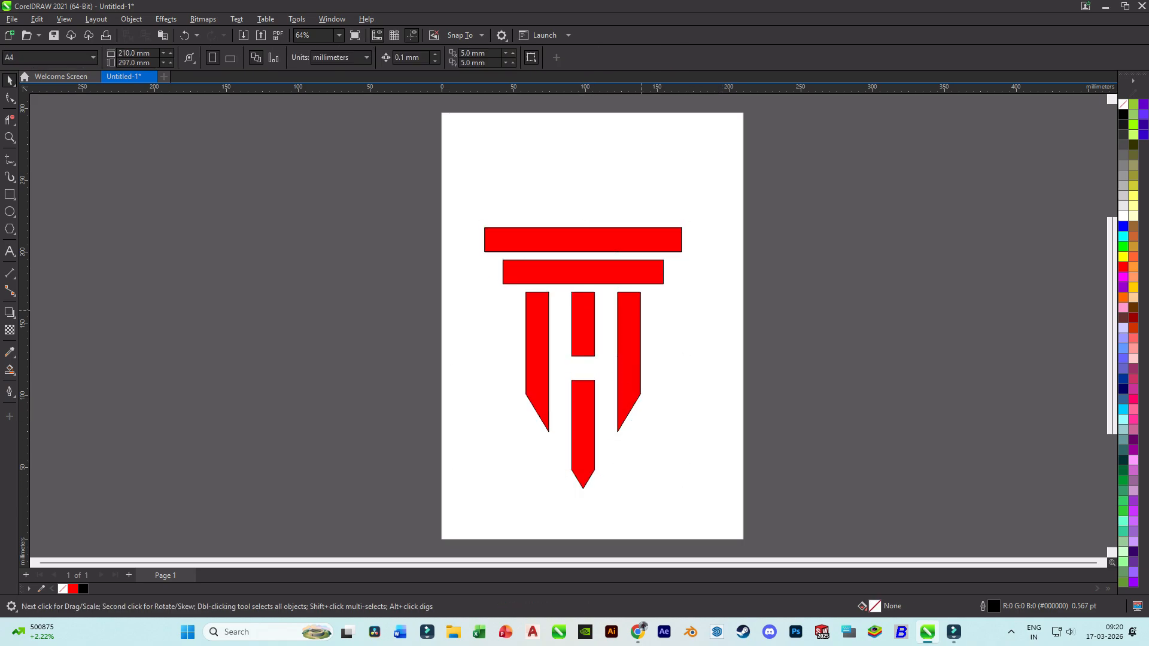
{"action": "key", "text": "ctrl+z"}
{"action": "key", "text": "ctrl+z"}
{"action": "key", "text": "Escape"}
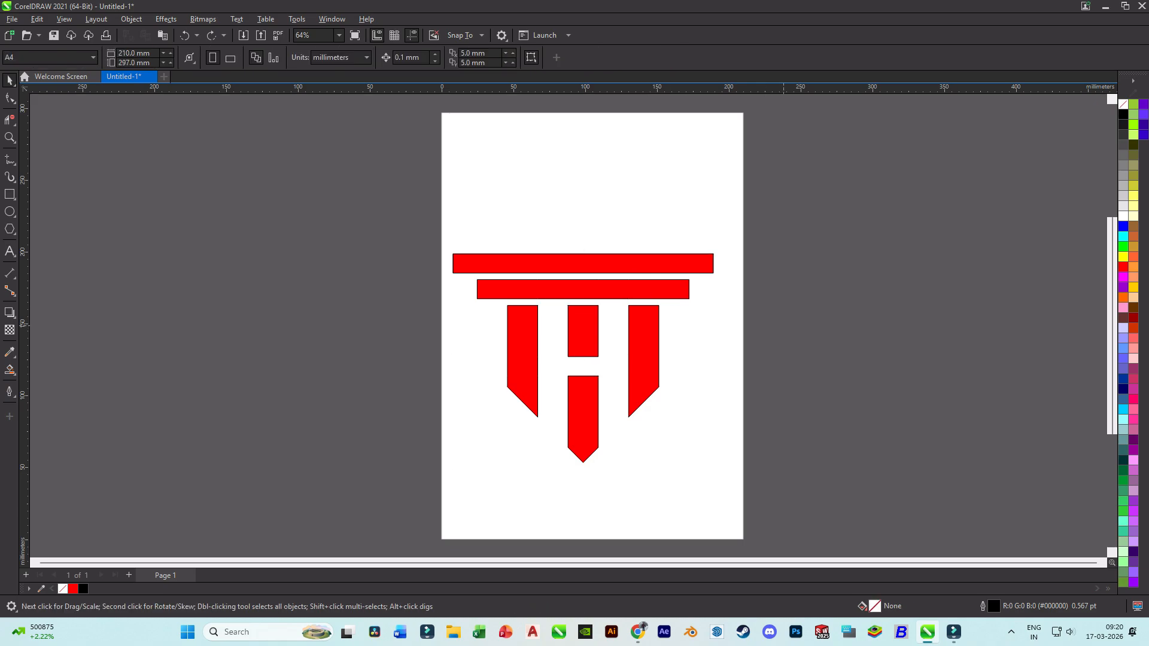
Move the whole logo to about the page's horizontal centre, at about X 104.6 mm and Y 135.9 mm.
{"action": "left_click_drag", "start_coordinate": [295, 215], "coordinate": [805, 527]}
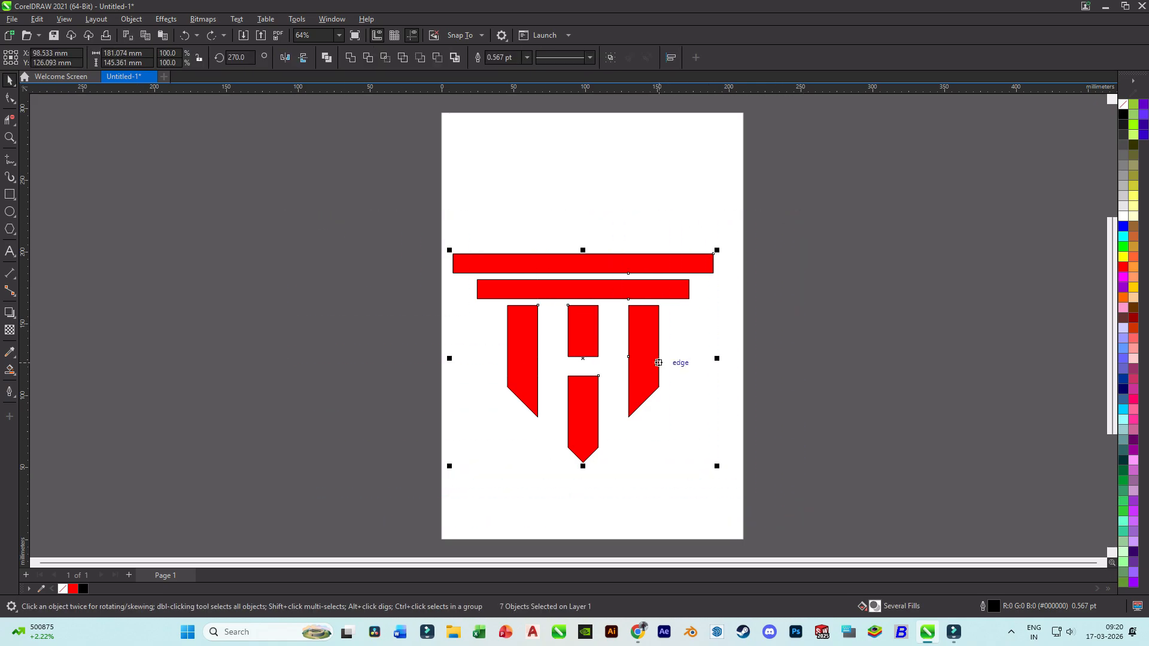
{"action": "left_click_drag", "start_coordinate": [658, 363], "coordinate": [667, 349]}
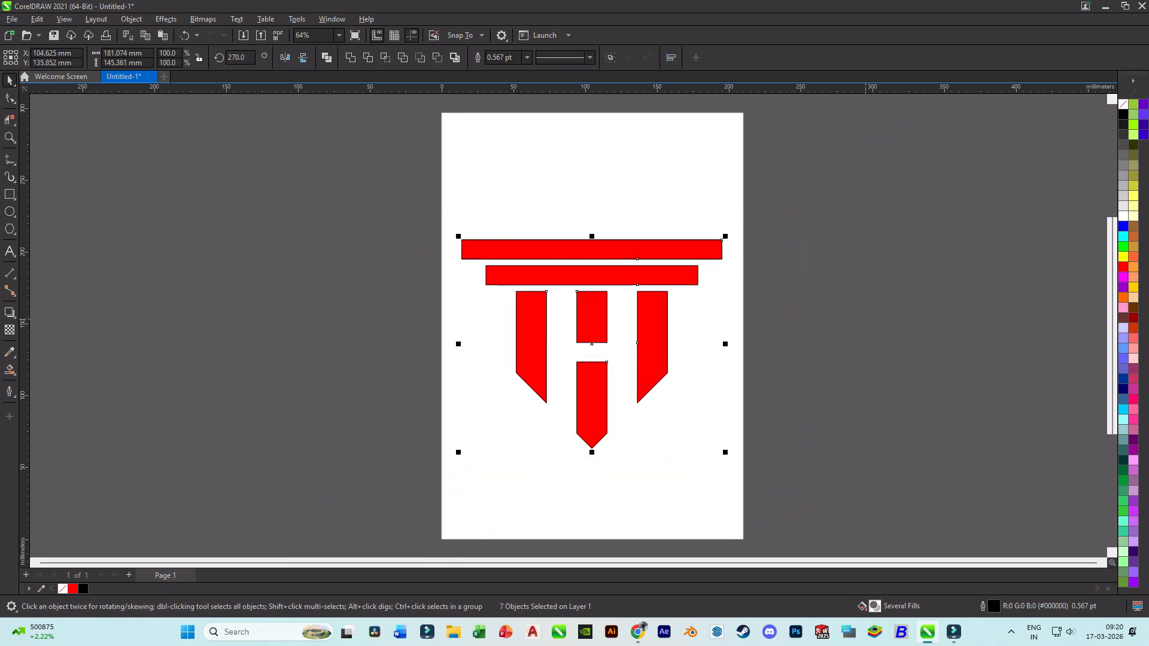
{"action": "key", "text": "Escape"}
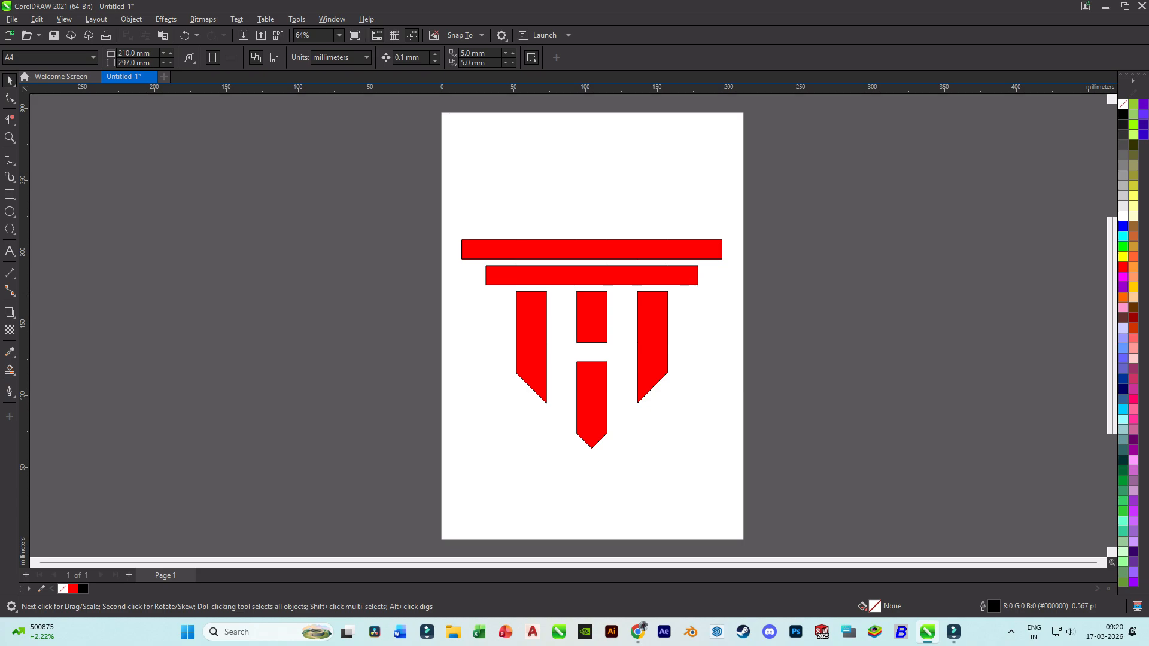
Apply a diagonal fountain fill across the whole logo from the upper bar's left end to the lower right, with a pure red end colour.
{"action": "left_click_drag", "start_coordinate": [416, 189], "coordinate": [782, 468]}
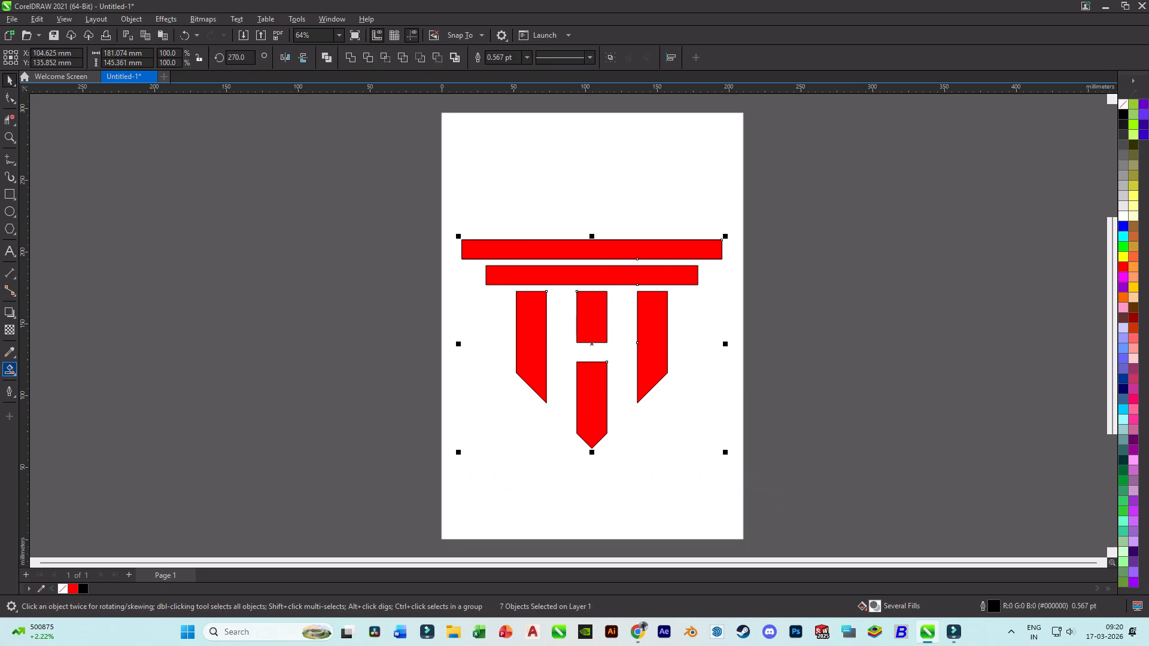
{"action": "left_click", "coordinate": [10, 369]}
{"action": "left_click", "coordinate": [54, 367]}
{"action": "left_click_drag", "start_coordinate": [462, 249], "coordinate": [629, 409]}
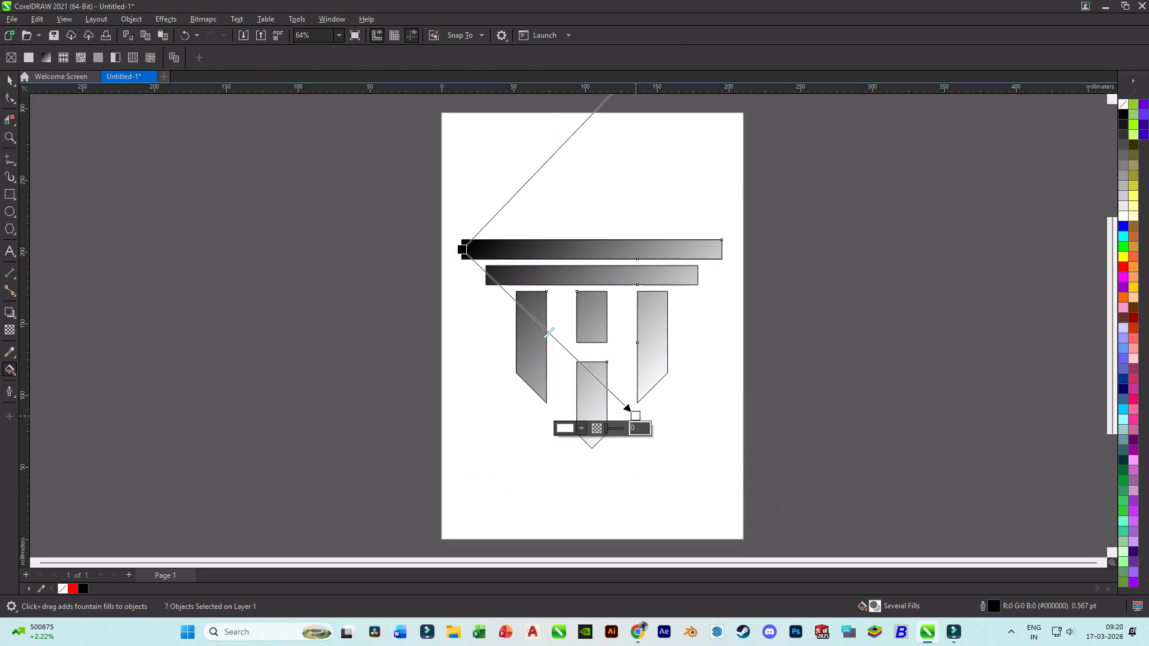
{"action": "left_click", "coordinate": [581, 428]}
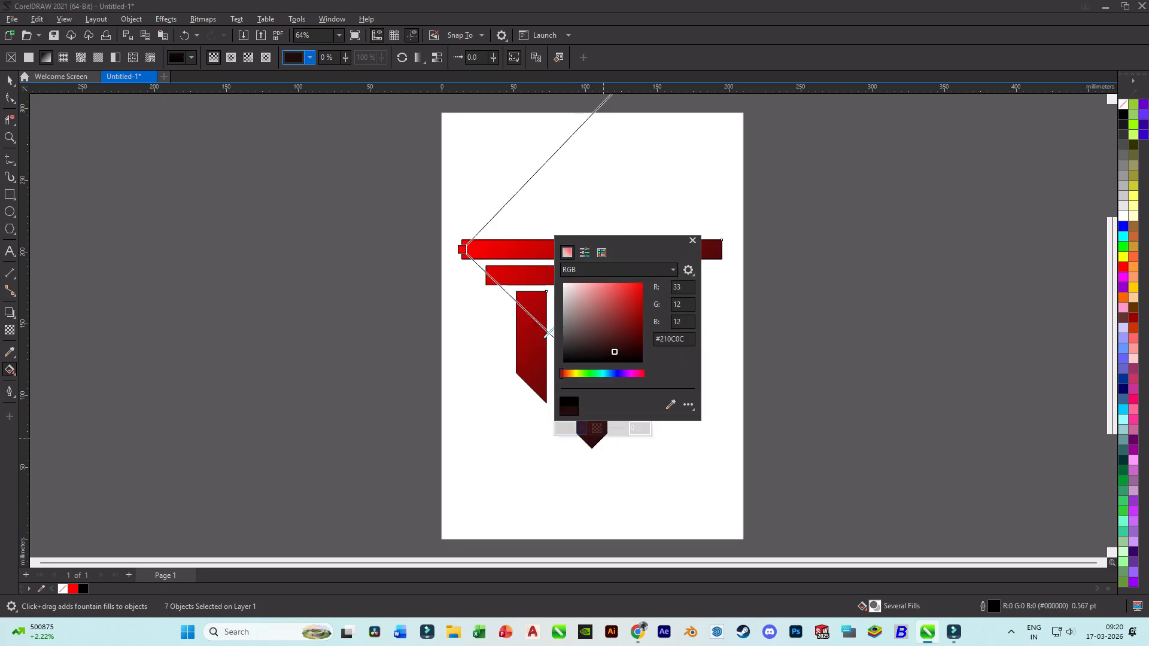
{"action": "left_click_drag", "start_coordinate": [616, 351], "coordinate": [645, 281]}
{"action": "left_click", "coordinate": [741, 312]}
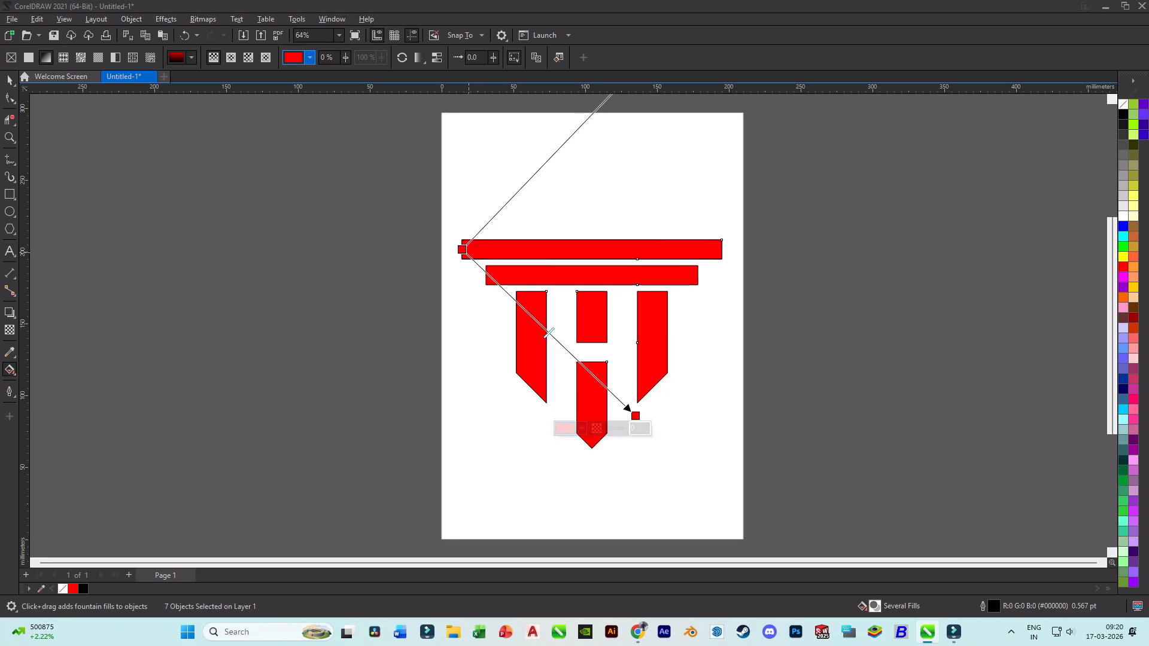
Set the start colour of the logo's gradient, at the upper bar's left end, to violet.
{"action": "left_click_drag", "start_coordinate": [462, 250], "coordinate": [504, 287]}
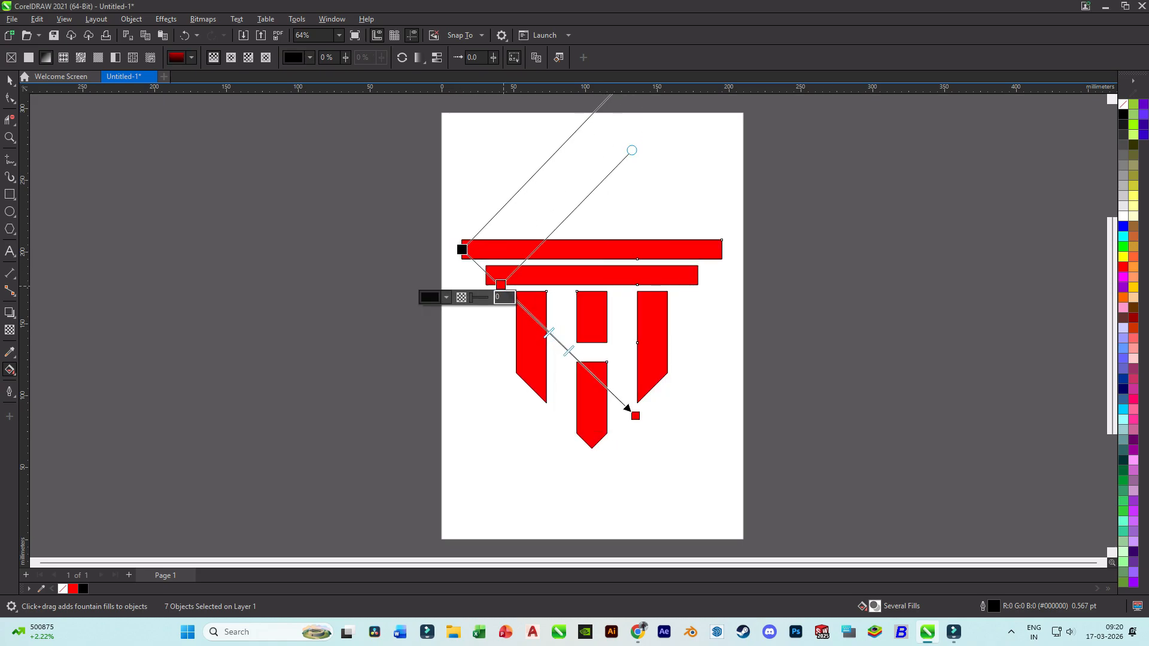
{"action": "key", "text": "ctrl+z"}
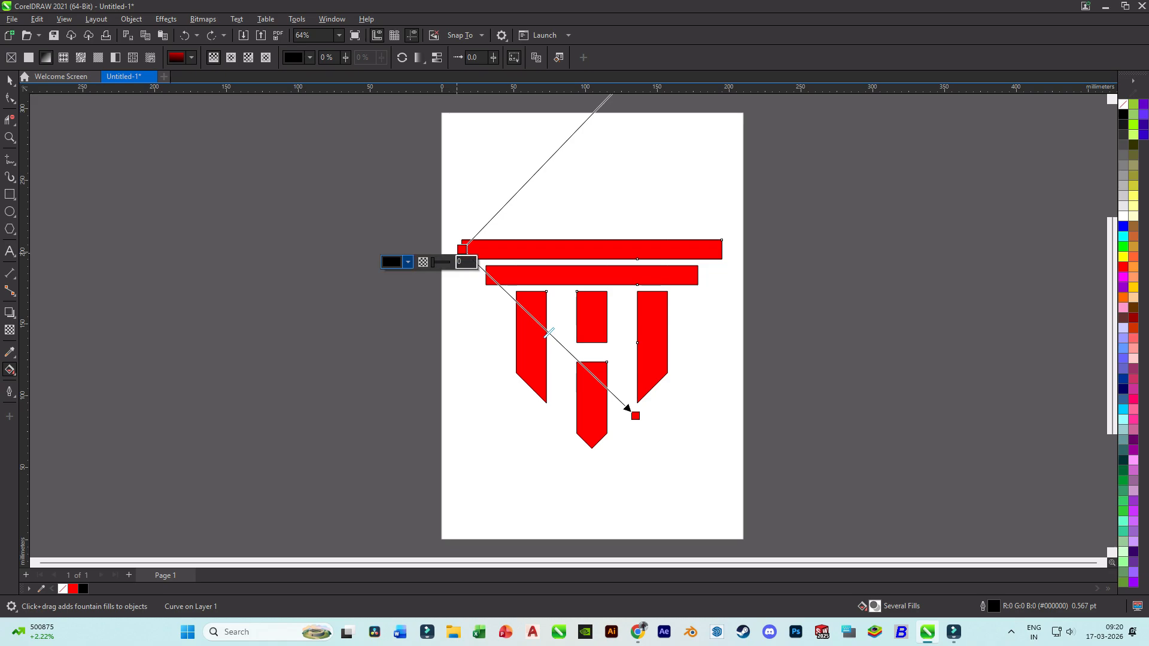
{"action": "left_click", "coordinate": [408, 261]}
{"action": "left_click", "coordinate": [421, 407]}
{"action": "left_click", "coordinate": [469, 317]}
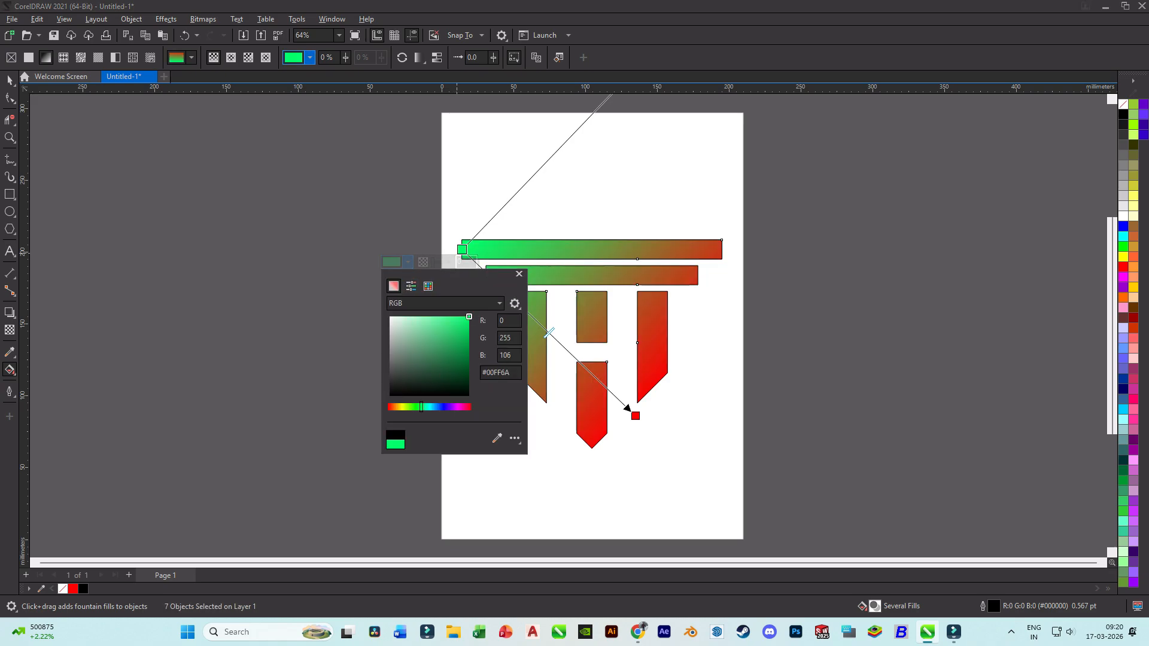
{"action": "left_click_drag", "start_coordinate": [421, 407], "coordinate": [453, 407]}
{"action": "left_click", "coordinate": [924, 216]}
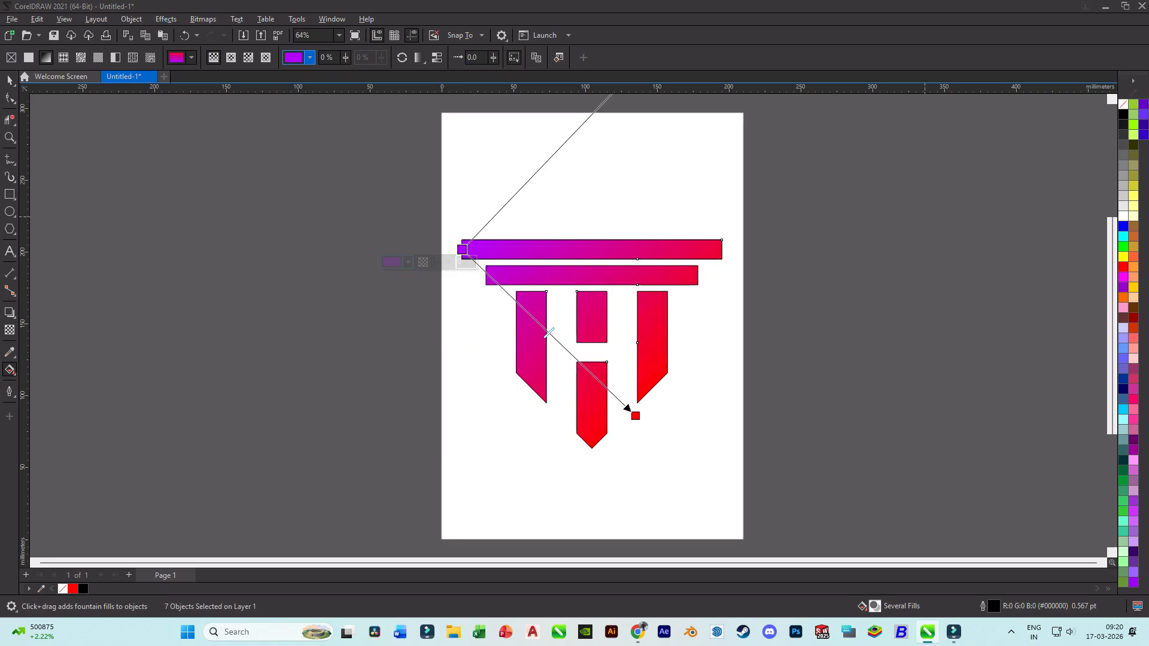
Add a middle colour stop at 57% along the logo's gradient and colour it yellow, #FFDD00.
{"action": "double_click", "coordinate": [561, 345]}
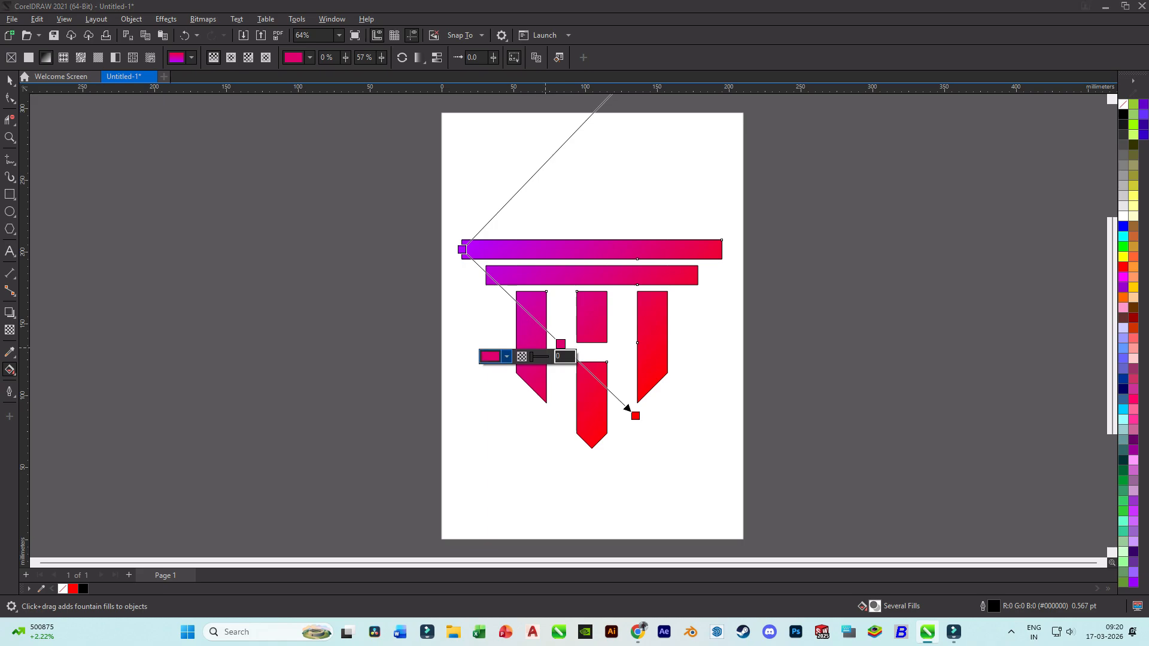
{"action": "left_click", "coordinate": [507, 357]}
{"action": "left_click", "coordinate": [499, 501]}
{"action": "left_click", "coordinate": [568, 411]}
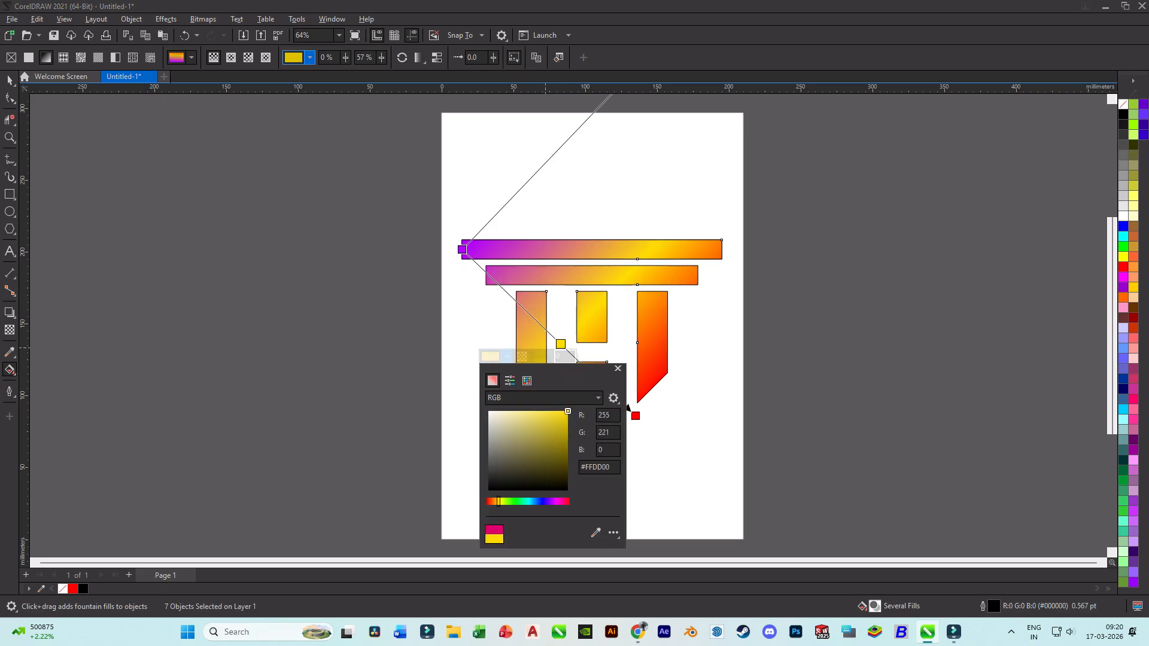
{"action": "left_click", "coordinate": [389, 335]}
{"action": "left_click", "coordinate": [389, 336]}
{"action": "key", "text": "space"}
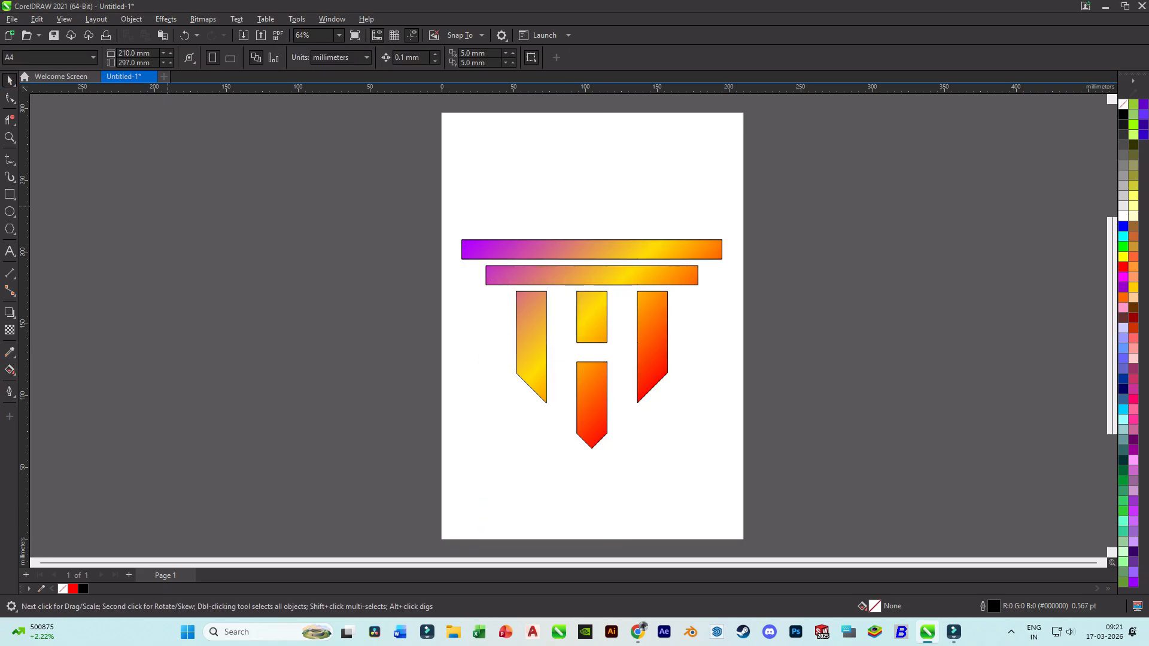
Remove the black outline from all the logo shapes.
{"action": "key", "text": "F10"}
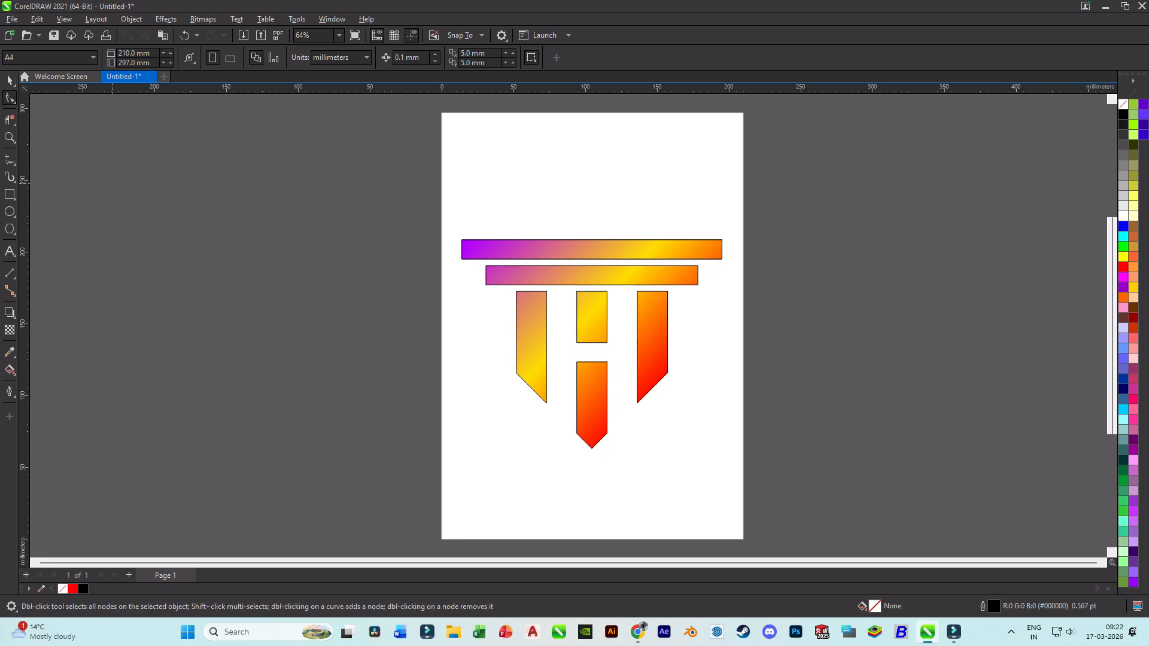
{"action": "key", "text": "space"}
{"action": "left_click_drag", "start_coordinate": [342, 192], "coordinate": [794, 530]}
{"action": "right_click", "coordinate": [1123, 104]}
{"action": "left_click", "coordinate": [1081, 110]}
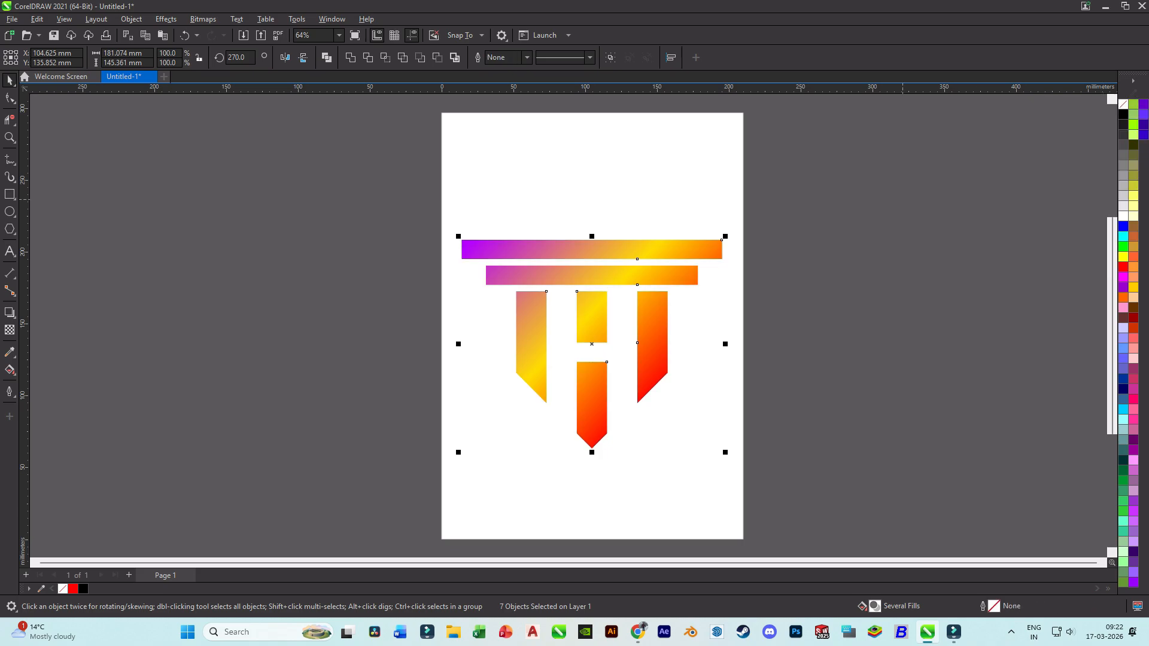
{"action": "left_click", "coordinate": [13, 373]}
{"action": "left_click", "coordinate": [54, 369]}
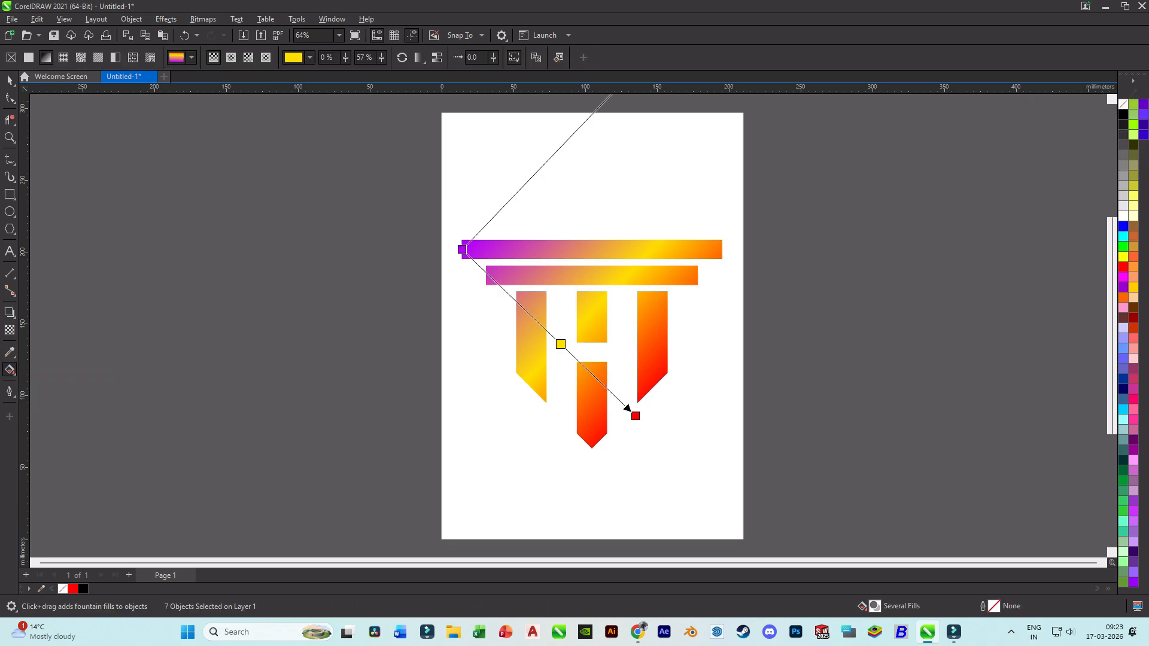
{"action": "key", "text": "space"}
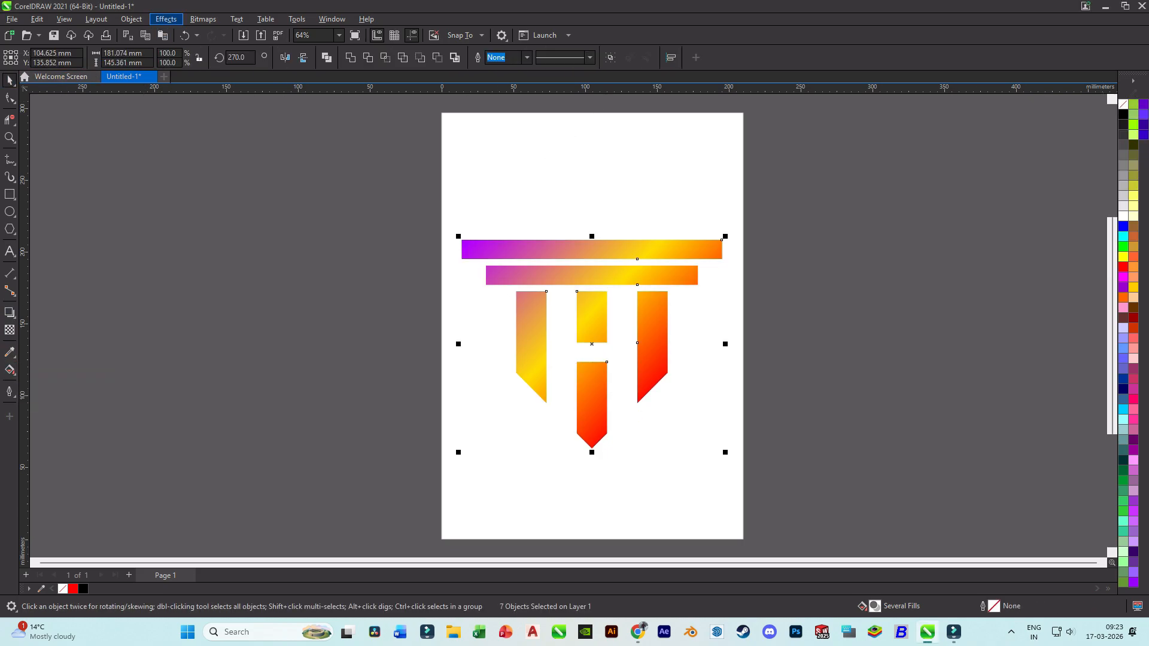
Apply the Plastic effect to the whole logo with highlight 27, depth 6 and smoothness 75.
{"action": "left_click", "coordinate": [166, 18]}
{"action": "mouse_move", "coordinate": [179, 222]}
{"action": "left_click", "coordinate": [281, 251]}
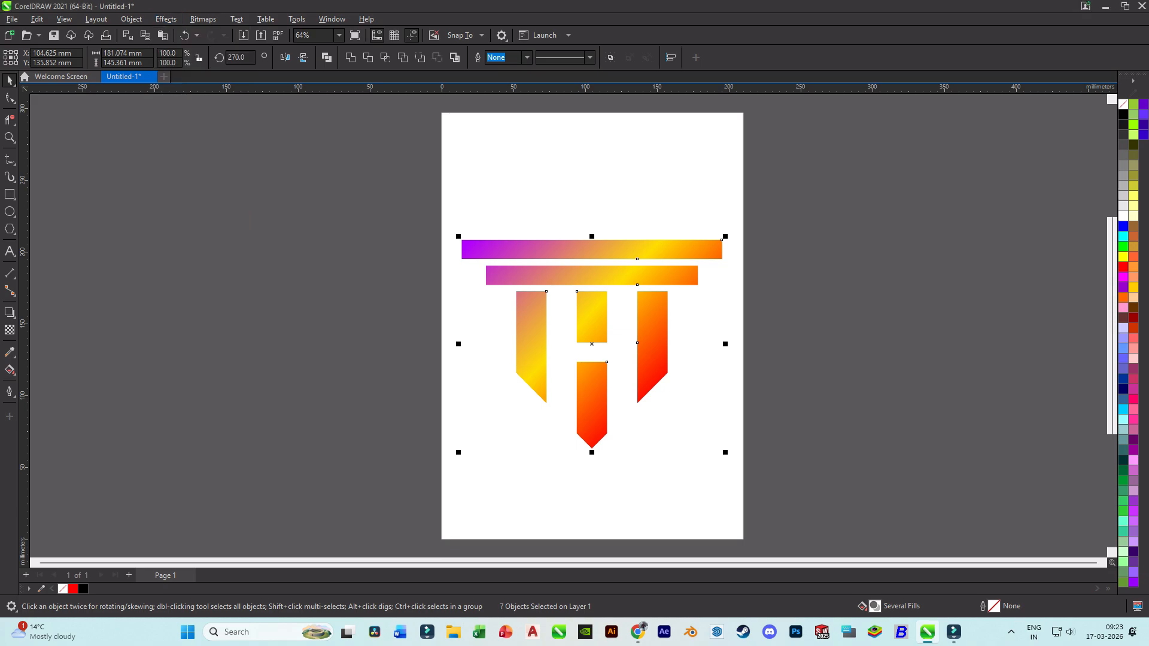
{"action": "left_click_drag", "start_coordinate": [478, 230], "coordinate": [801, 243]}
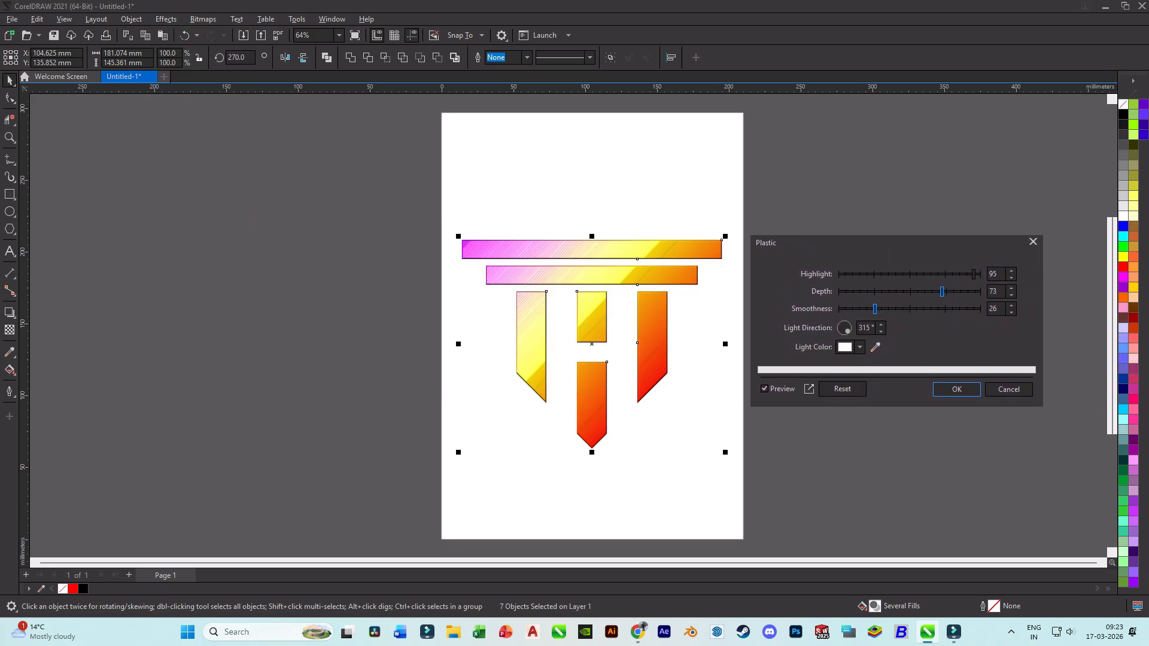
{"action": "left_click", "coordinate": [876, 274]}
{"action": "left_click_drag", "start_coordinate": [942, 291], "coordinate": [845, 291]}
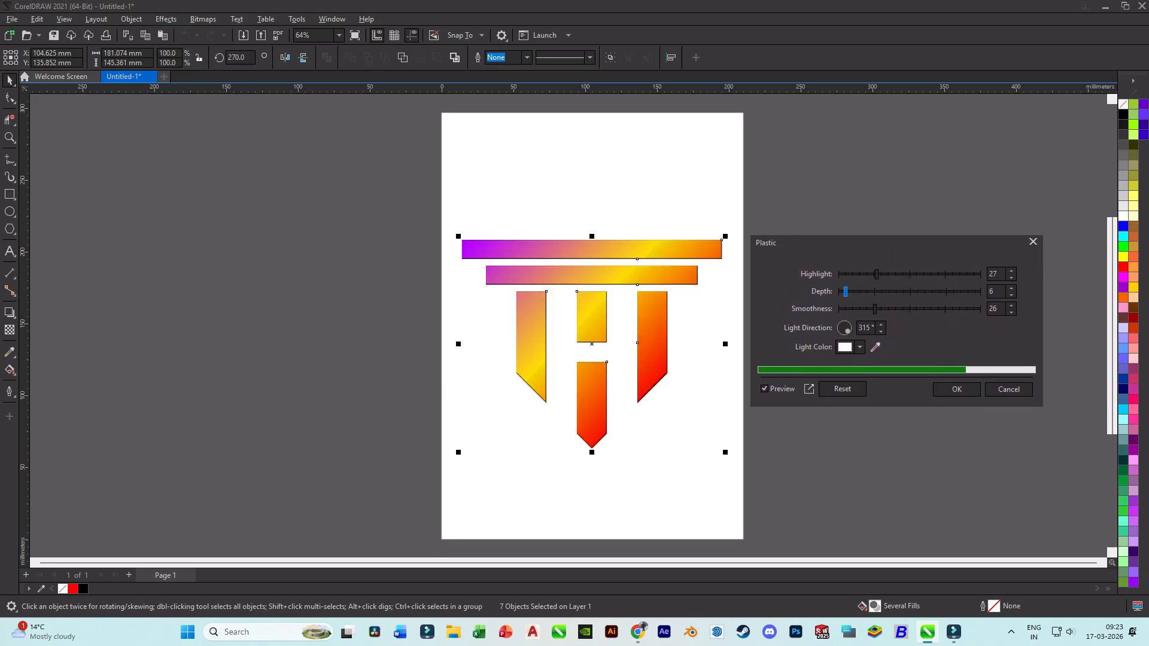
{"action": "left_click", "coordinate": [875, 309]}
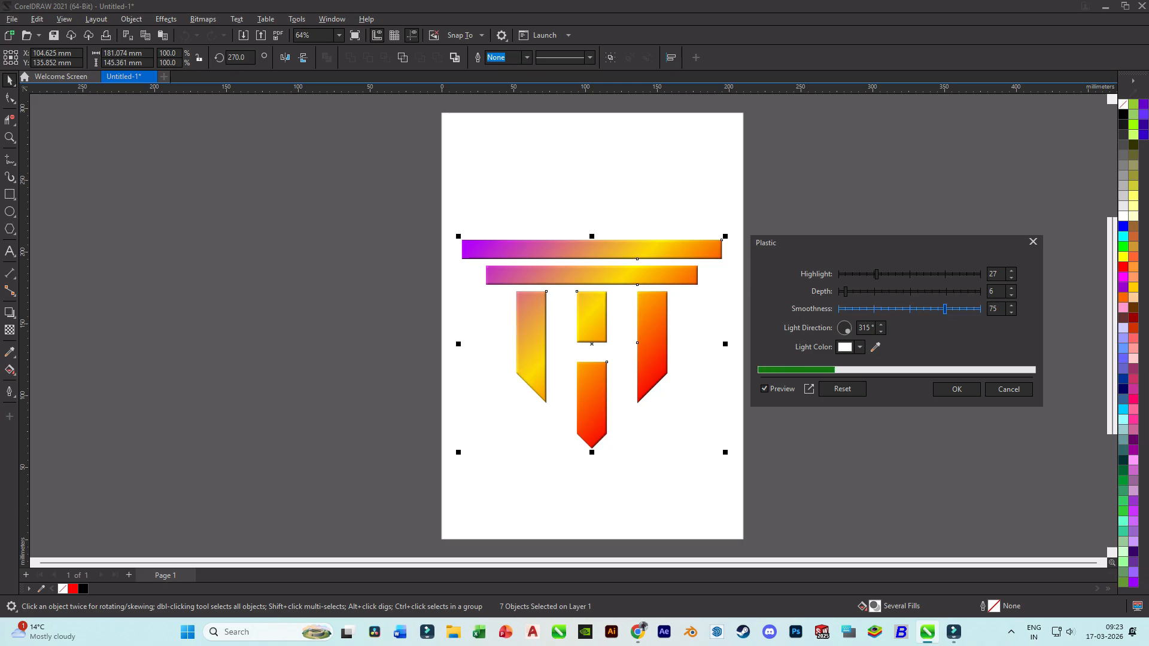
{"action": "left_click", "coordinate": [957, 389]}
Scale the logo down to about 124 mm wide and 100 mm high, and convert it to a 300 dpi RGB bitmap.
{"action": "left_click_drag", "start_coordinate": [725, 452], "coordinate": [683, 419]}
{"action": "scroll", "coordinate": [601, 337], "scroll_direction": "up", "scroll_amount": 1}
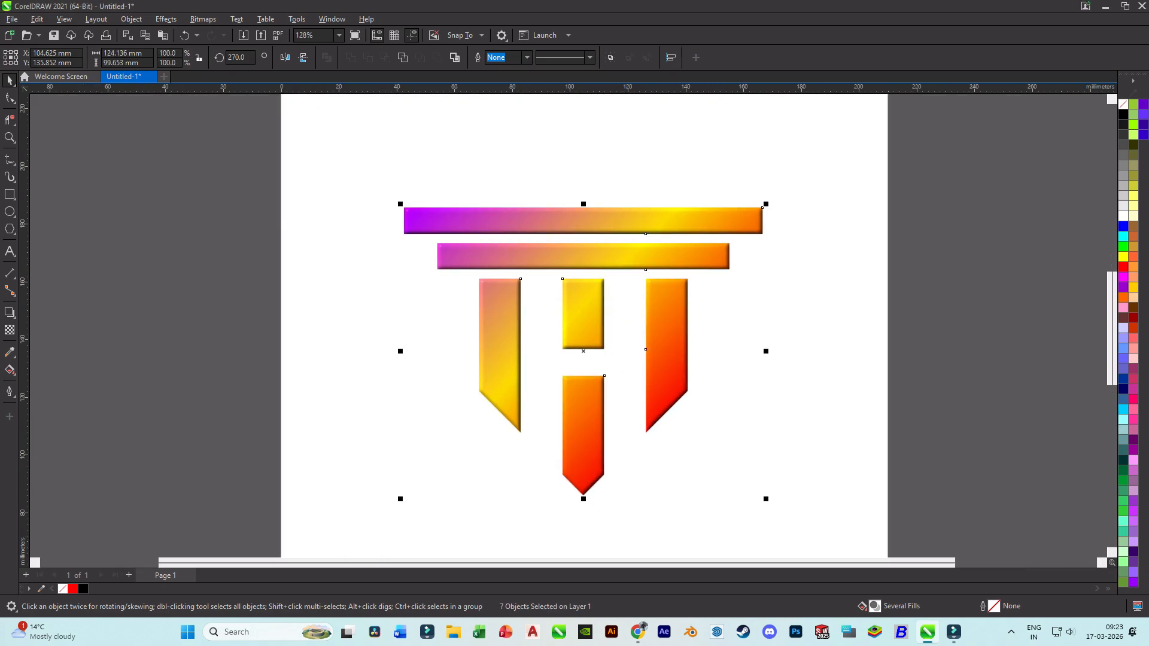
{"action": "left_click", "coordinate": [165, 19]}
{"action": "left_click", "coordinate": [180, 34]}
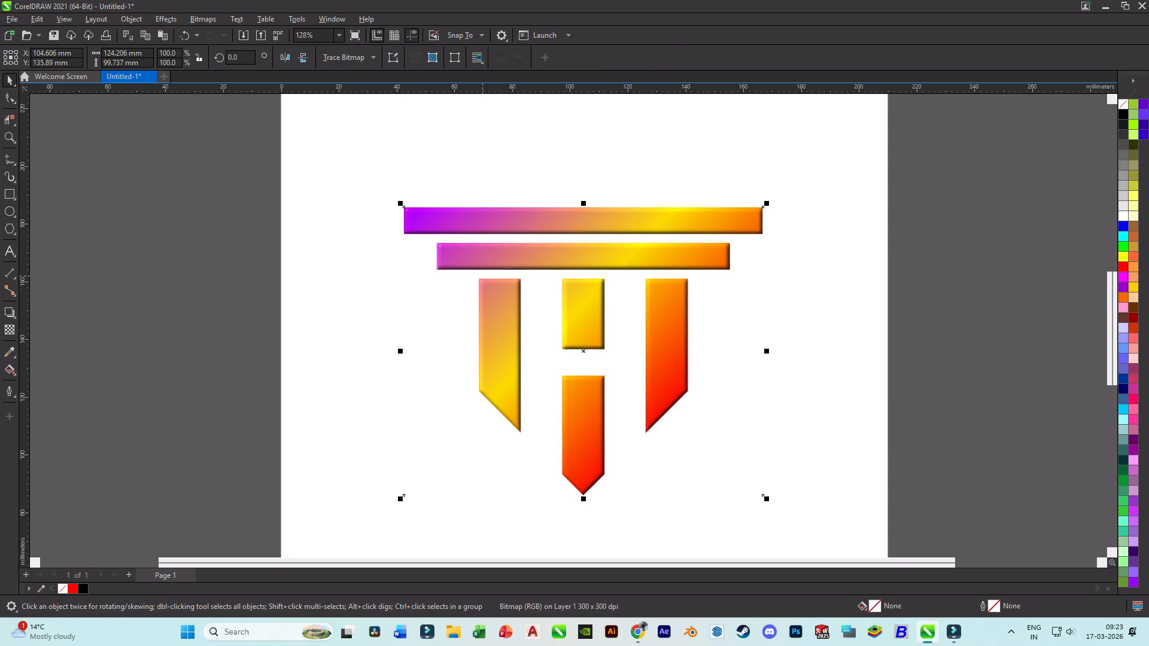
{"action": "key", "text": "Escape"}
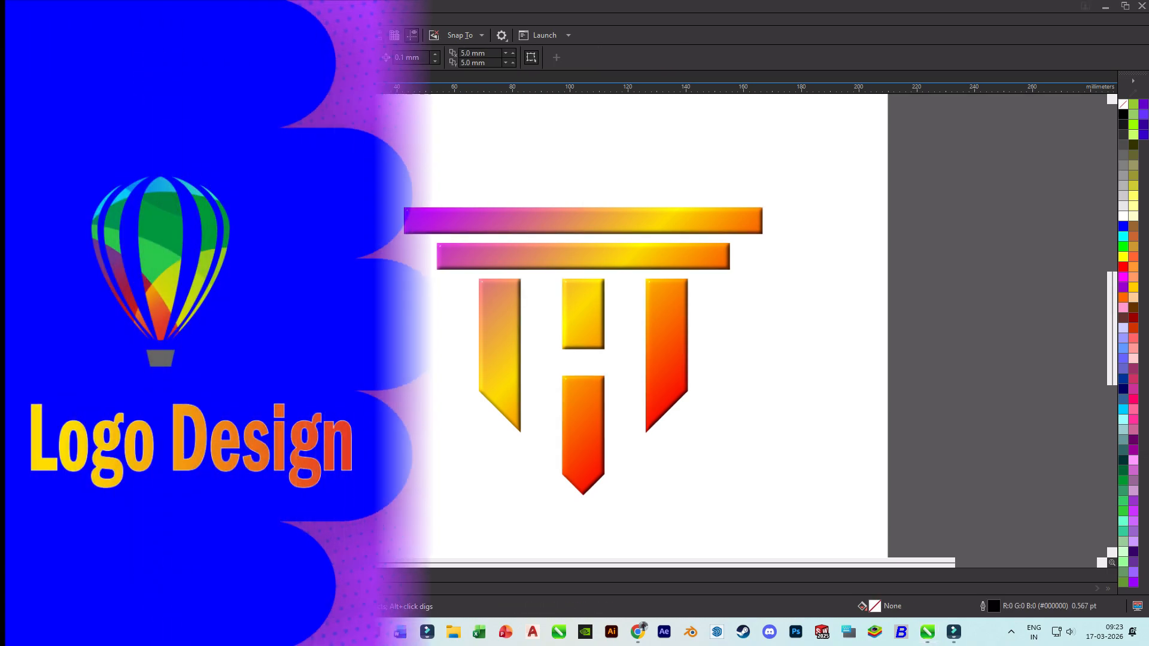